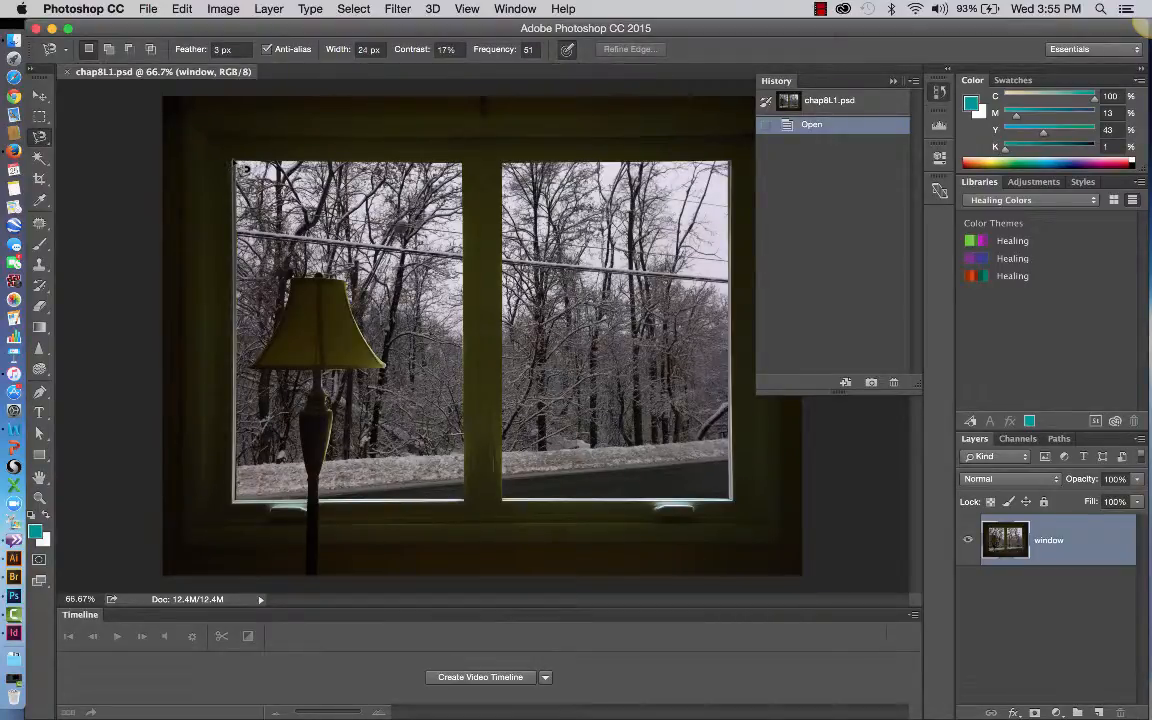
pyautogui.click(234, 161)
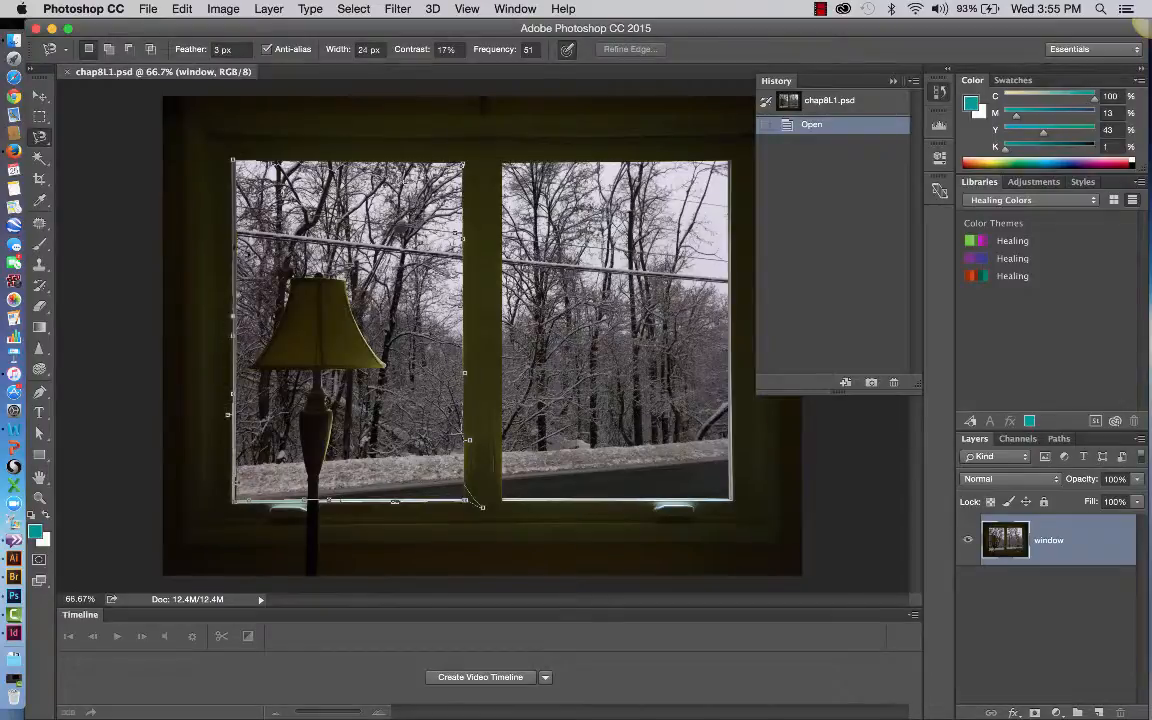
pyautogui.click(232, 161)
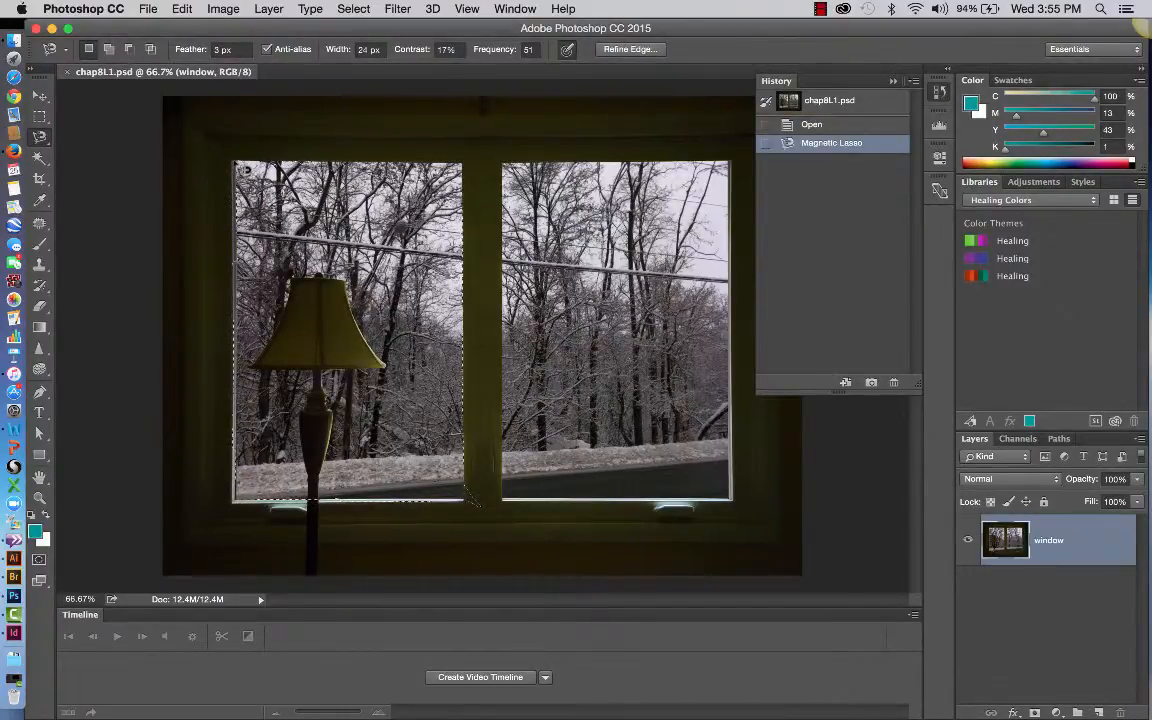
pyautogui.click(353, 9)
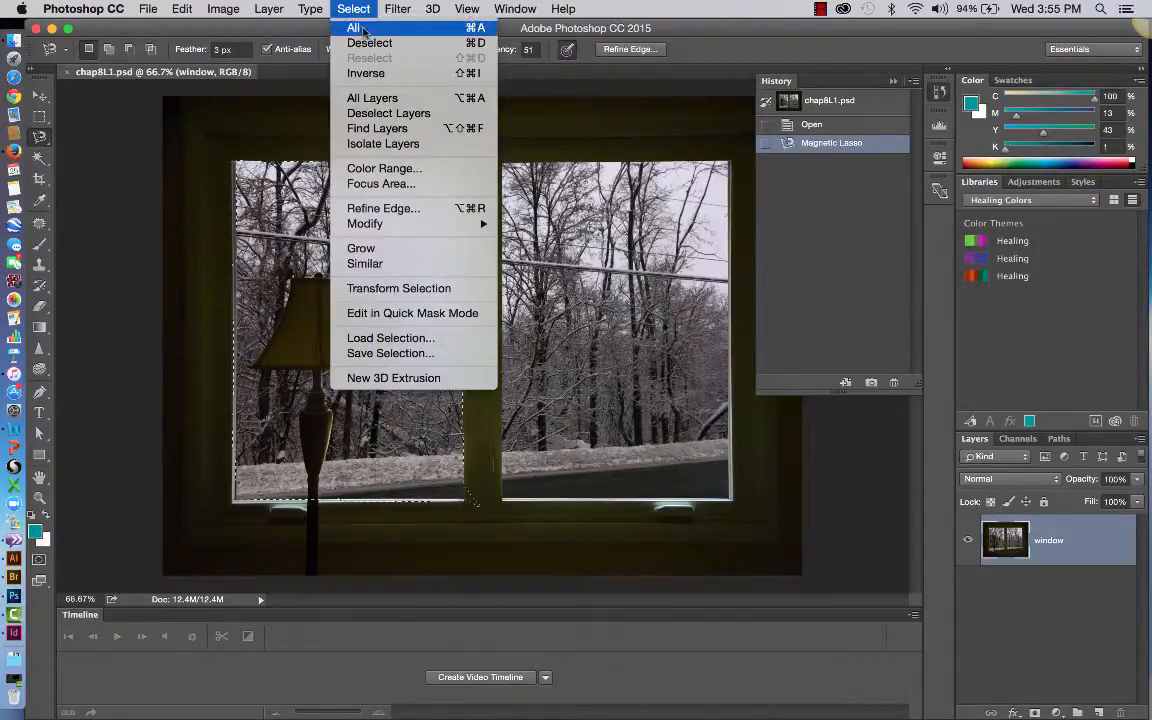
pyautogui.click(369, 44)
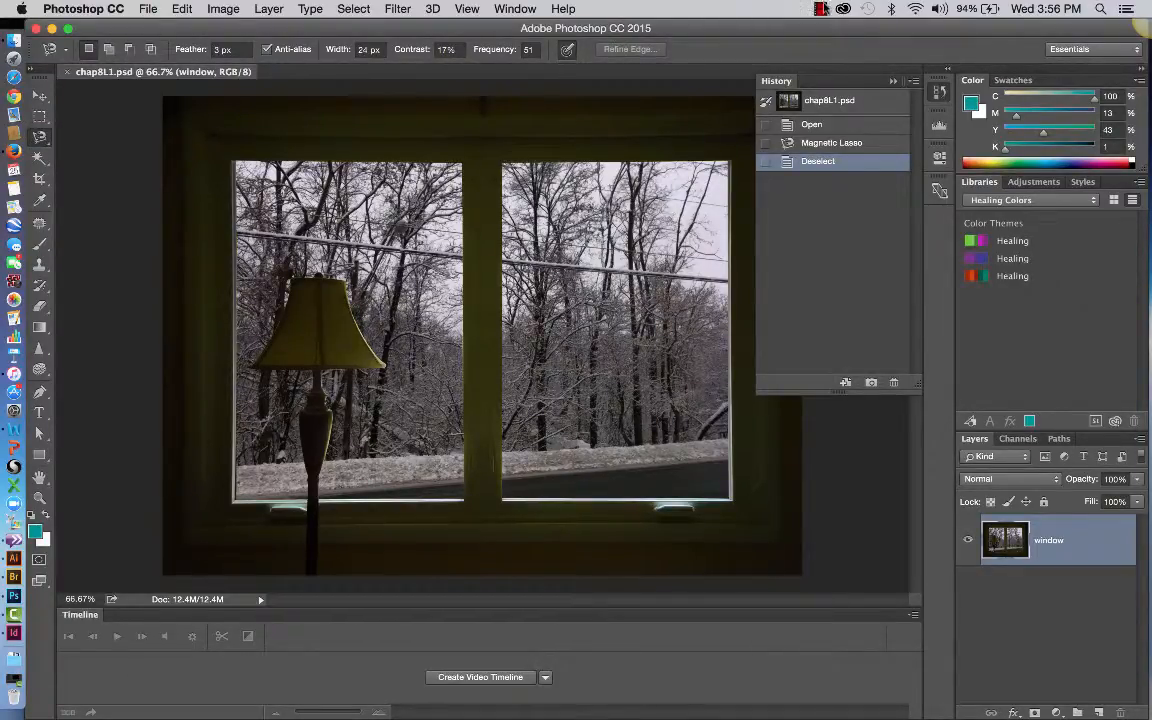
# Trace the edges of the left window pane with the Magnetic Lasso to make a closed selection
pyautogui.click(820, 9)
pyautogui.click(838, 44)
pyautogui.click(238, 168)
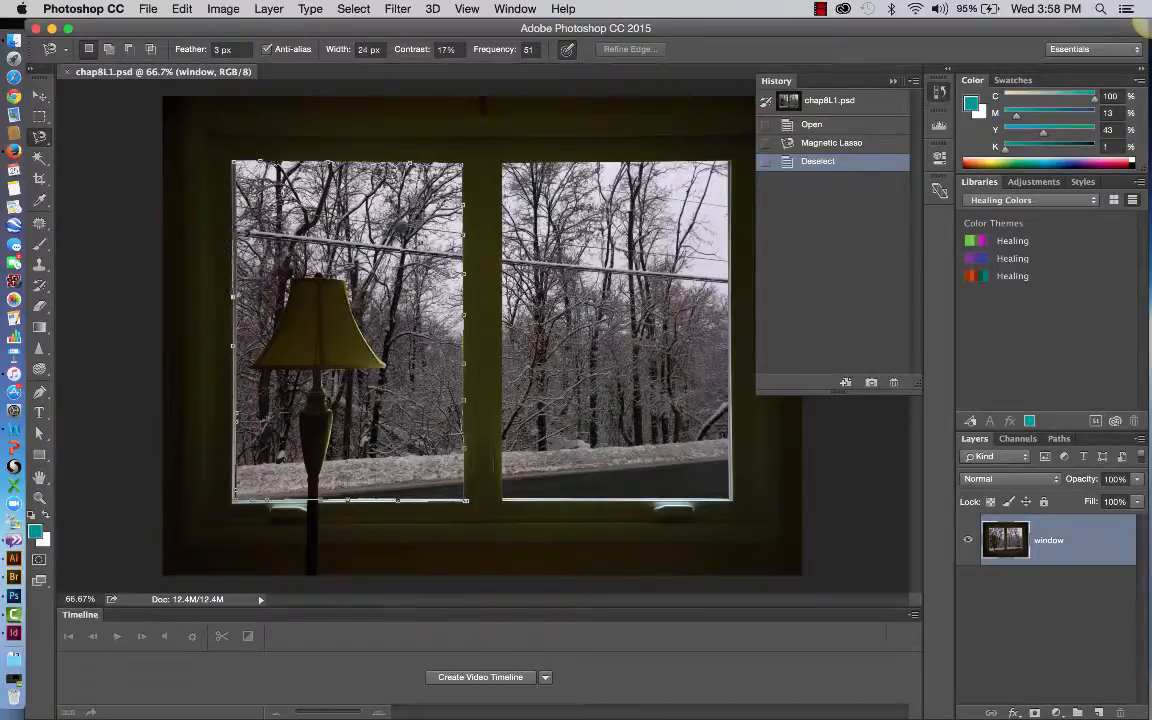
pyautogui.click(244, 171)
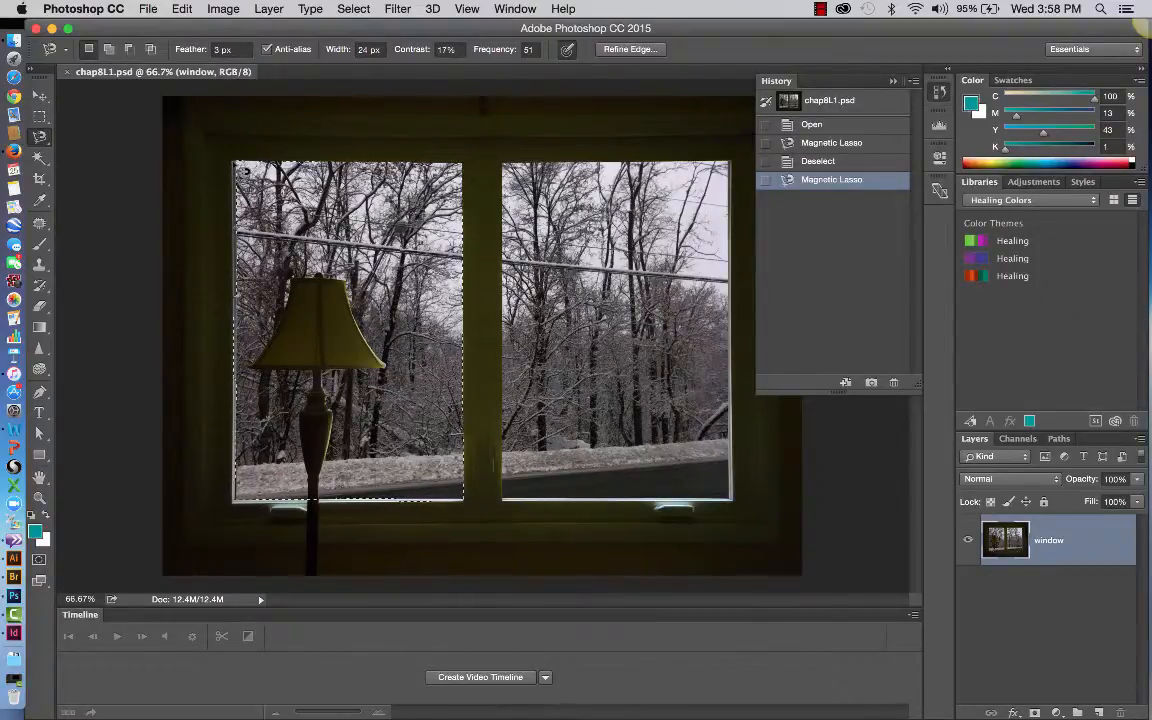
# Set the Magic Wand tolerance to 15 and subtract a small tree area just right of the lampshade from the selection
pyautogui.click(40, 160)
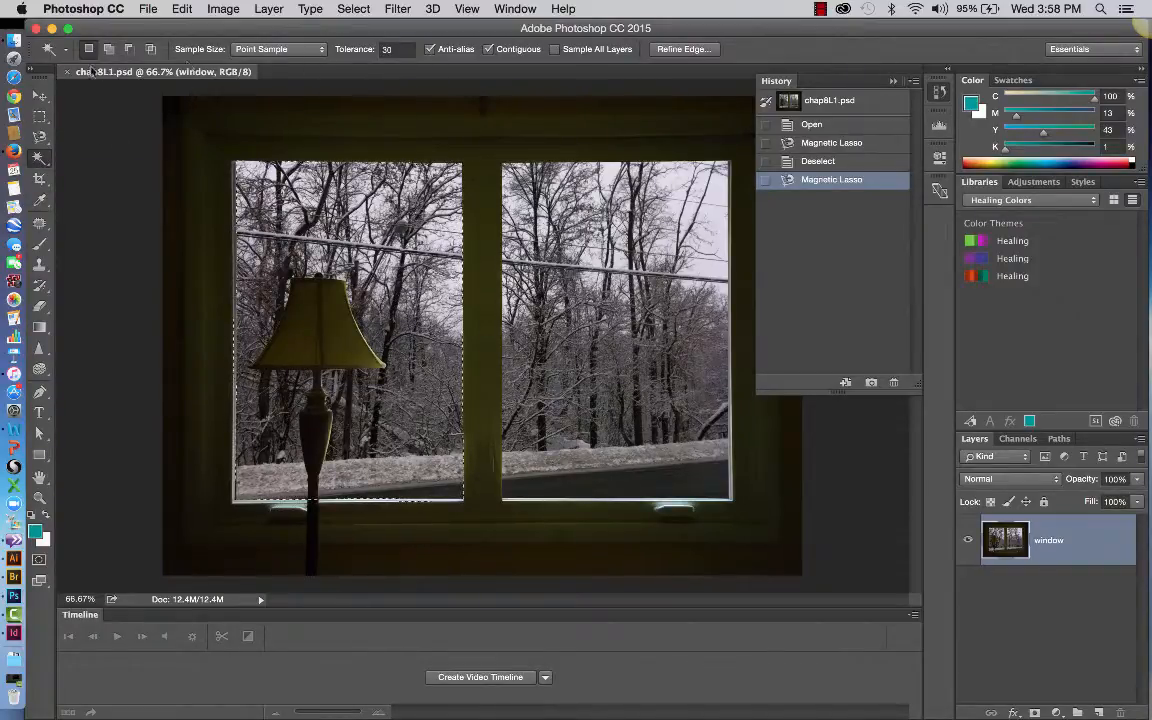
pyautogui.click(393, 50)
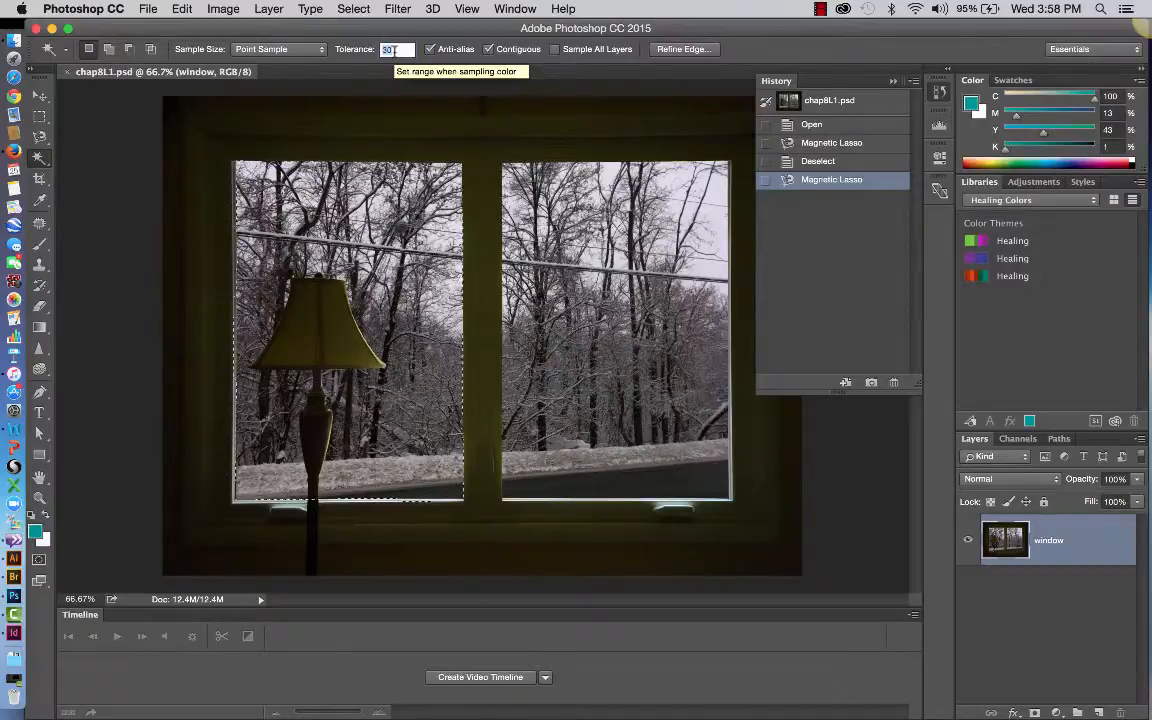
pyautogui.write('15')
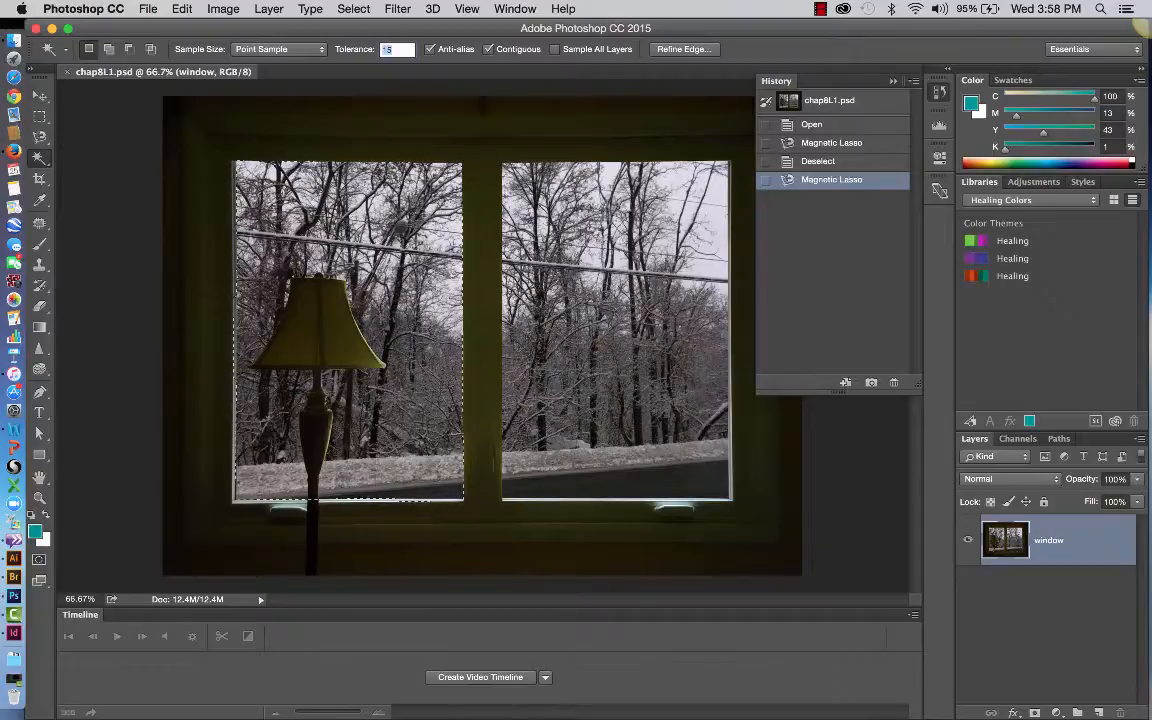
pyautogui.press('alt')
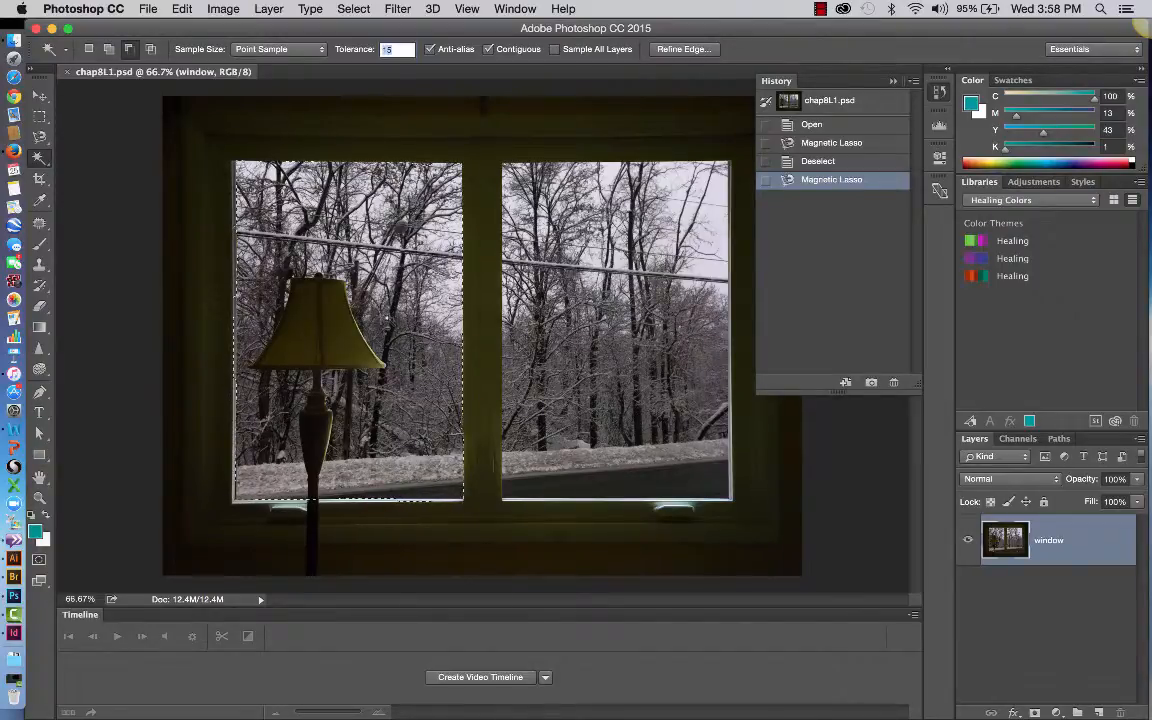
pyautogui.keyDown('alt'); pyautogui.click(386, 319); pyautogui.keyUp('alt')
# Try to subtract patches of the trees around the lamp and the snowbank from the left pane selection with the Magic Wand
pyautogui.keyDown('alt'); pyautogui.click(388, 321); pyautogui.keyUp('alt')
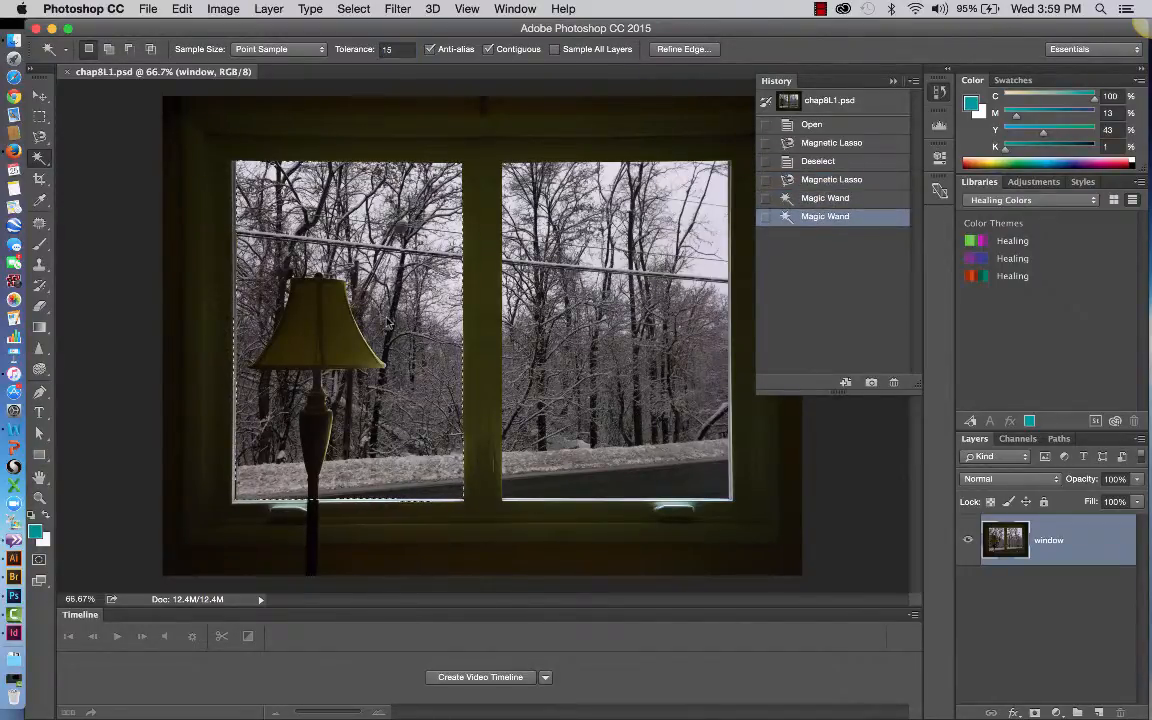
pyautogui.keyDown('alt'); pyautogui.click(388, 321); pyautogui.keyUp('alt')
pyautogui.keyDown('alt'); pyautogui.click(388, 321); pyautogui.keyUp('alt')
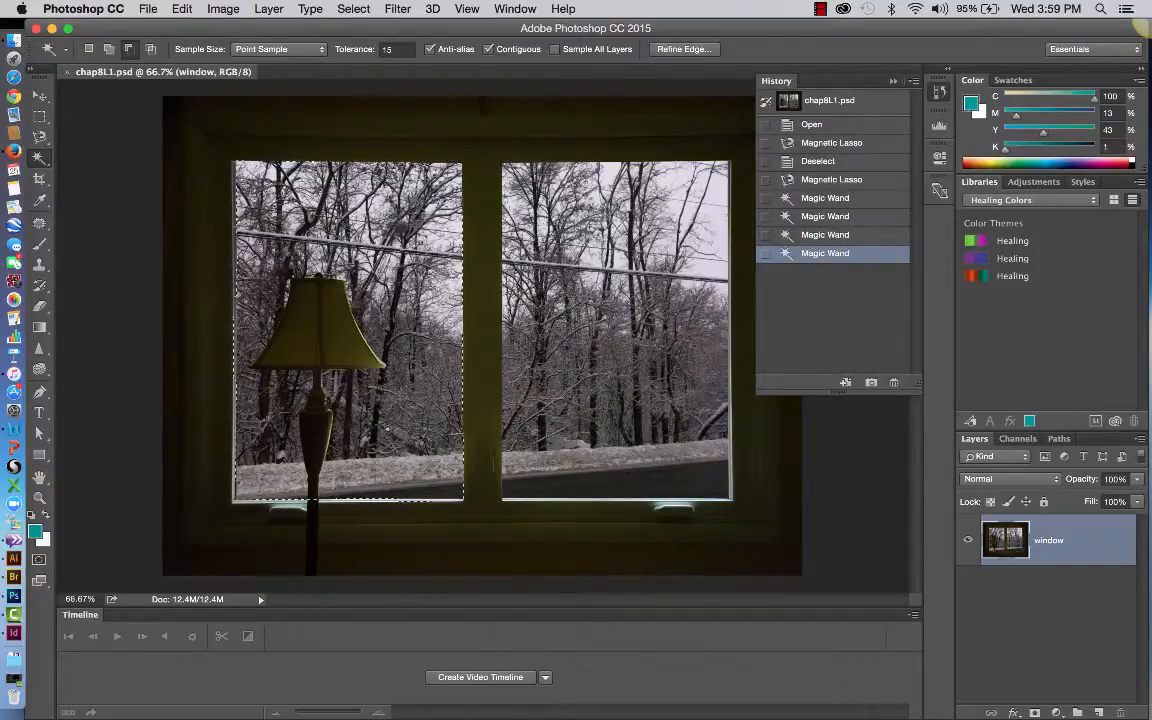
pyautogui.keyDown('alt'); pyautogui.click(388, 432); pyautogui.keyUp('alt')
pyautogui.keyDown('alt'); pyautogui.click(388, 432); pyautogui.keyUp('alt')
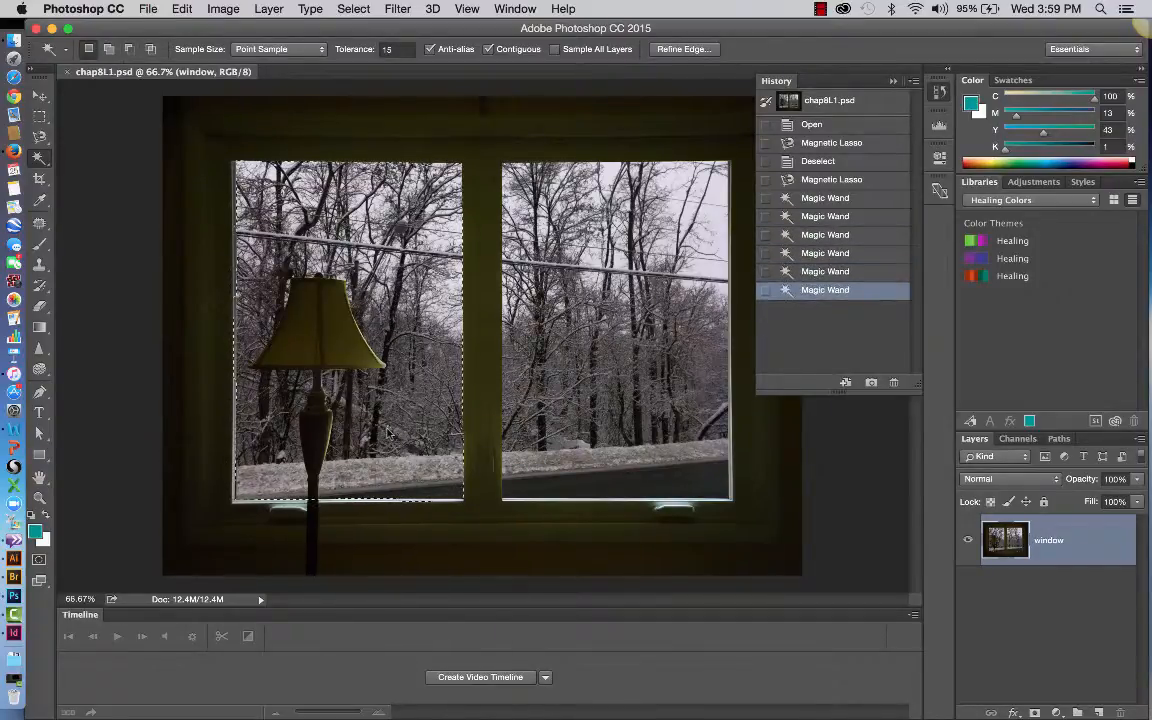
pyautogui.keyDown('alt'); pyautogui.click(253, 492); pyautogui.keyUp('alt')
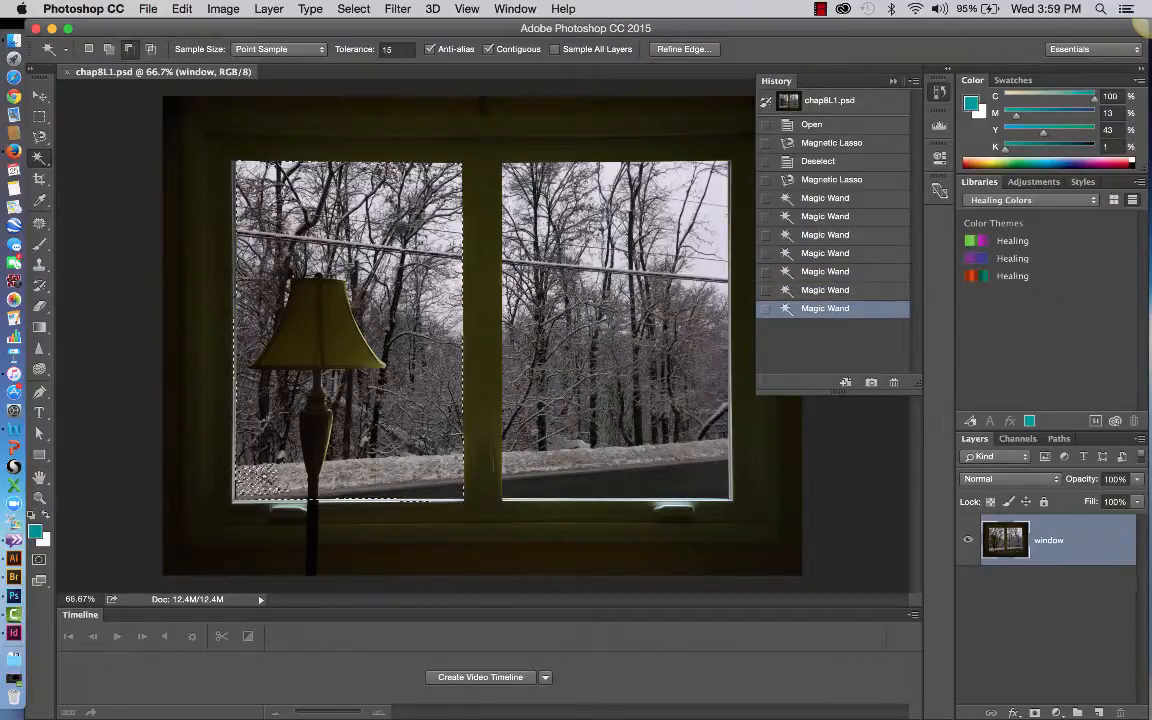
pyautogui.keyDown('alt'); pyautogui.click(255, 478); pyautogui.keyUp('alt')
pyautogui.keyDown('alt'); pyautogui.click(255, 478); pyautogui.keyUp('alt')
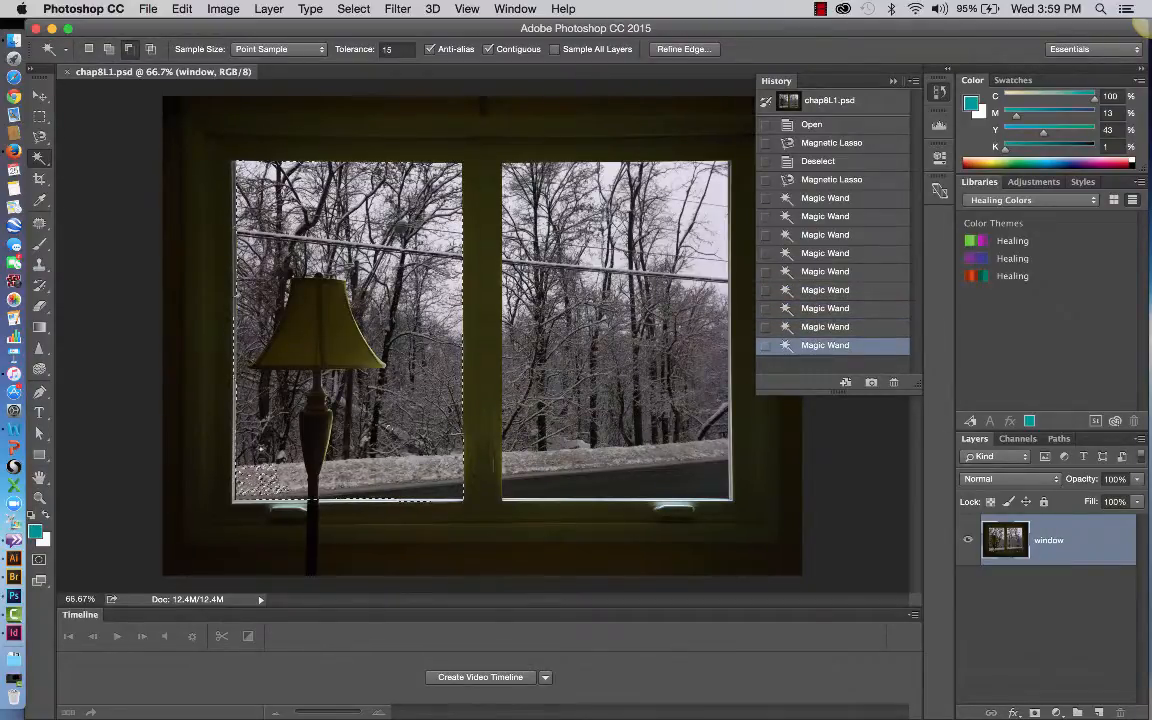
pyautogui.keyDown('alt'); pyautogui.click(261, 449); pyautogui.keyUp('alt')
pyautogui.keyDown('alt'); pyautogui.click(255, 423); pyautogui.keyUp('alt')
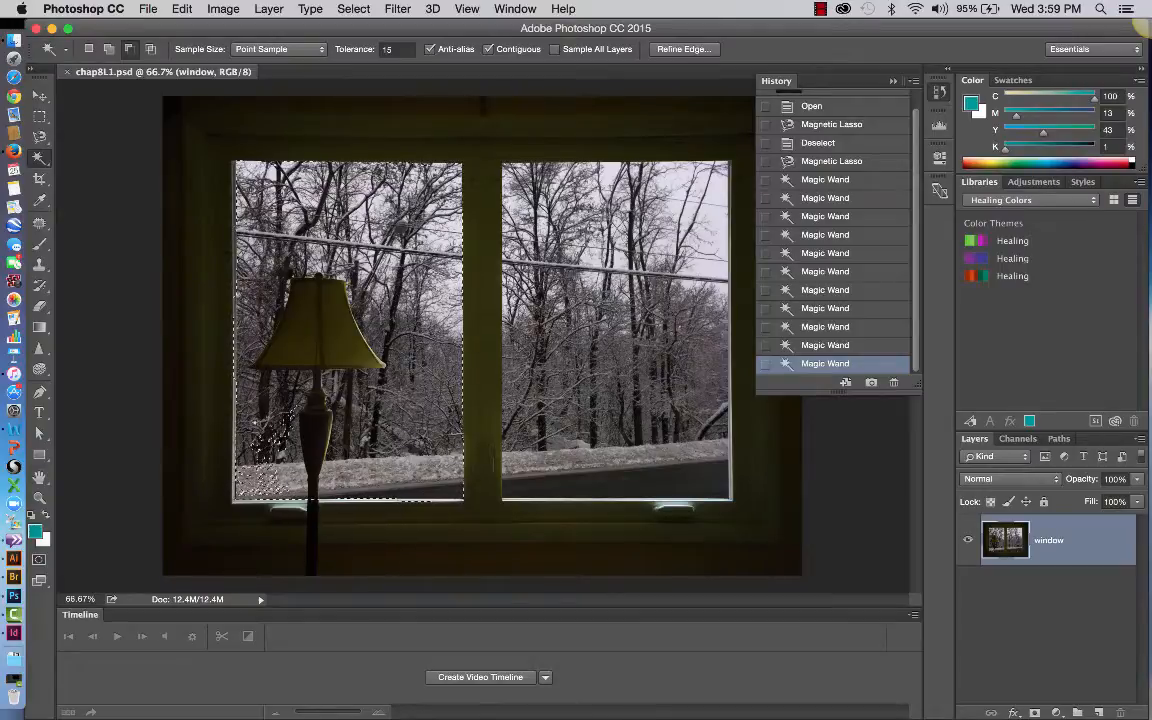
pyautogui.keyDown('alt'); pyautogui.click(257, 408); pyautogui.keyUp('alt')
pyautogui.keyDown('alt'); pyautogui.click(248, 300); pyautogui.keyUp('alt')
pyautogui.keyDown('alt'); pyautogui.click(372, 442); pyautogui.keyUp('alt')
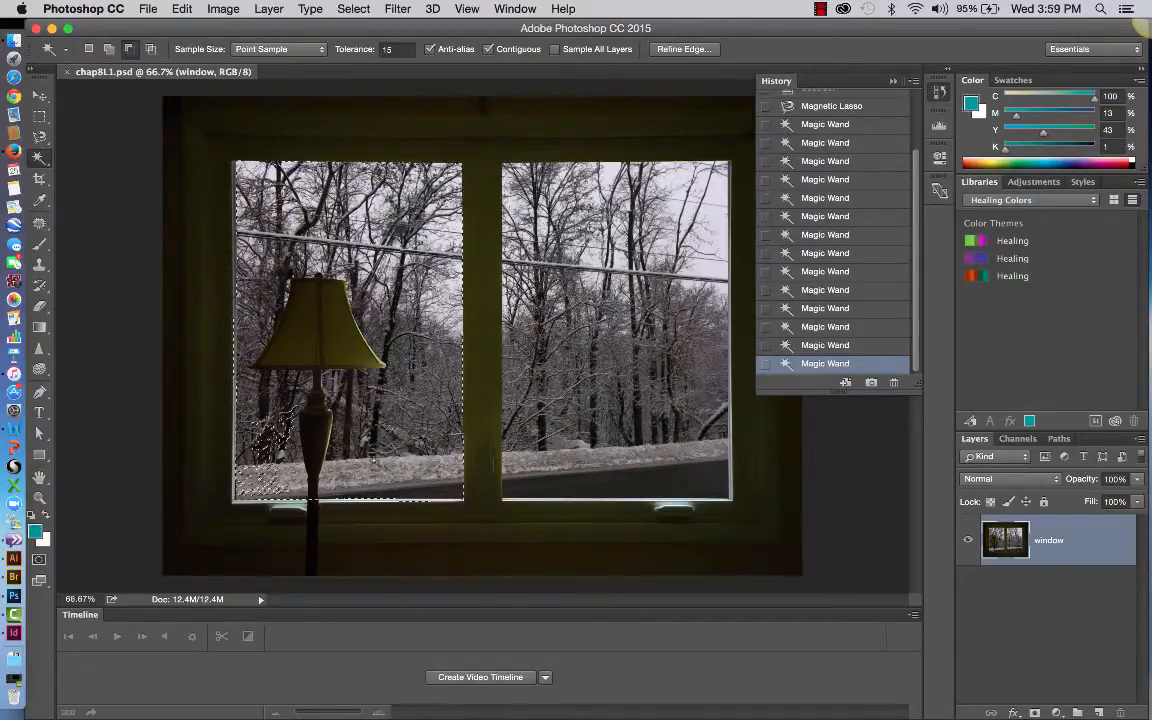
pyautogui.keyDown('alt'); pyautogui.click(375, 468); pyautogui.keyUp('alt')
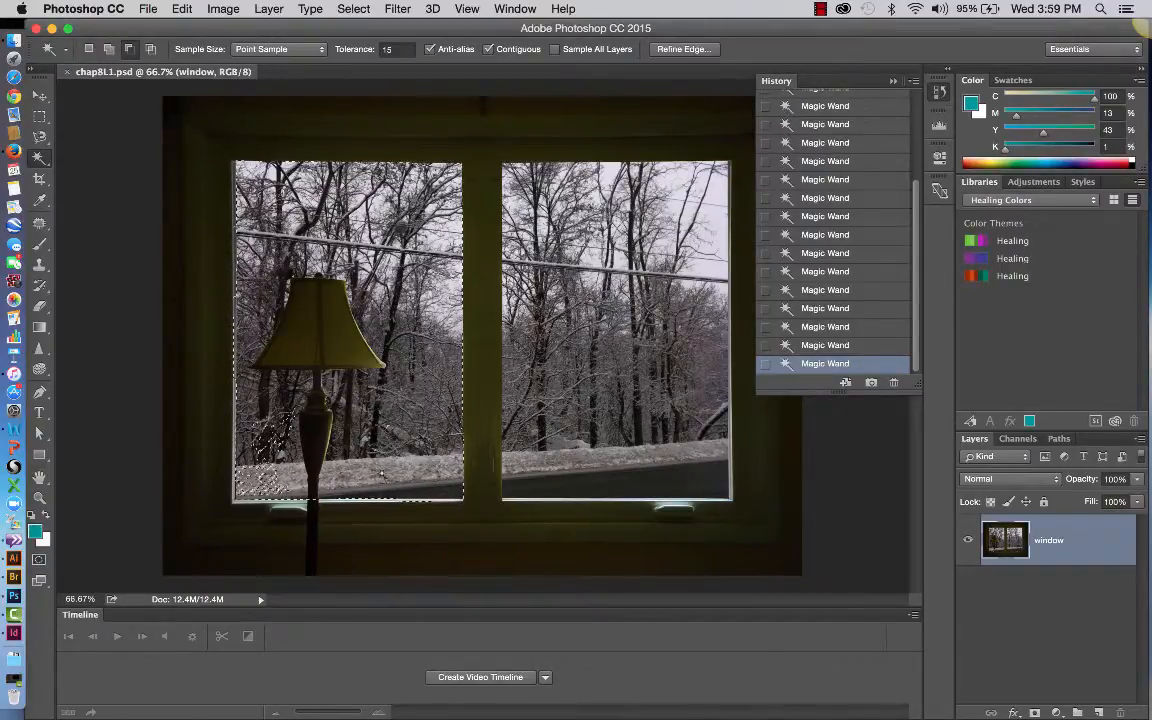
pyautogui.keyDown('alt'); pyautogui.click(381, 474); pyautogui.keyUp('alt')
pyautogui.keyDown('alt'); pyautogui.click(443, 379); pyautogui.keyUp('alt')
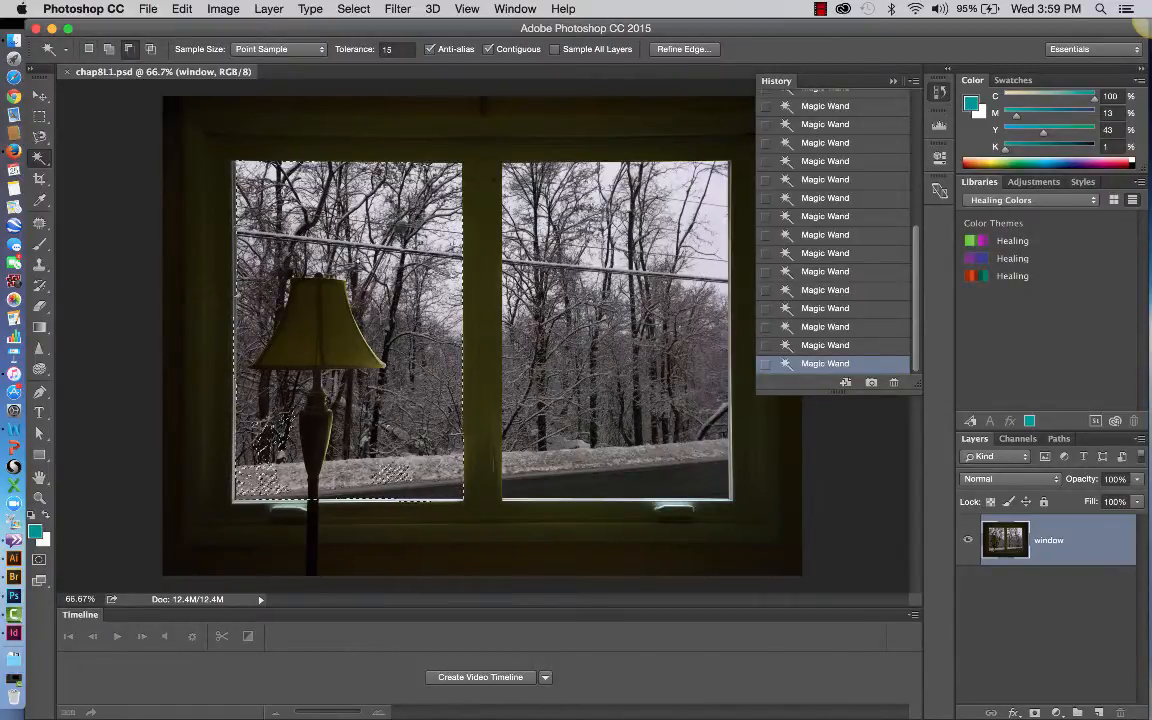
pyautogui.keyDown('alt'); pyautogui.click(352, 272); pyautogui.keyUp('alt')
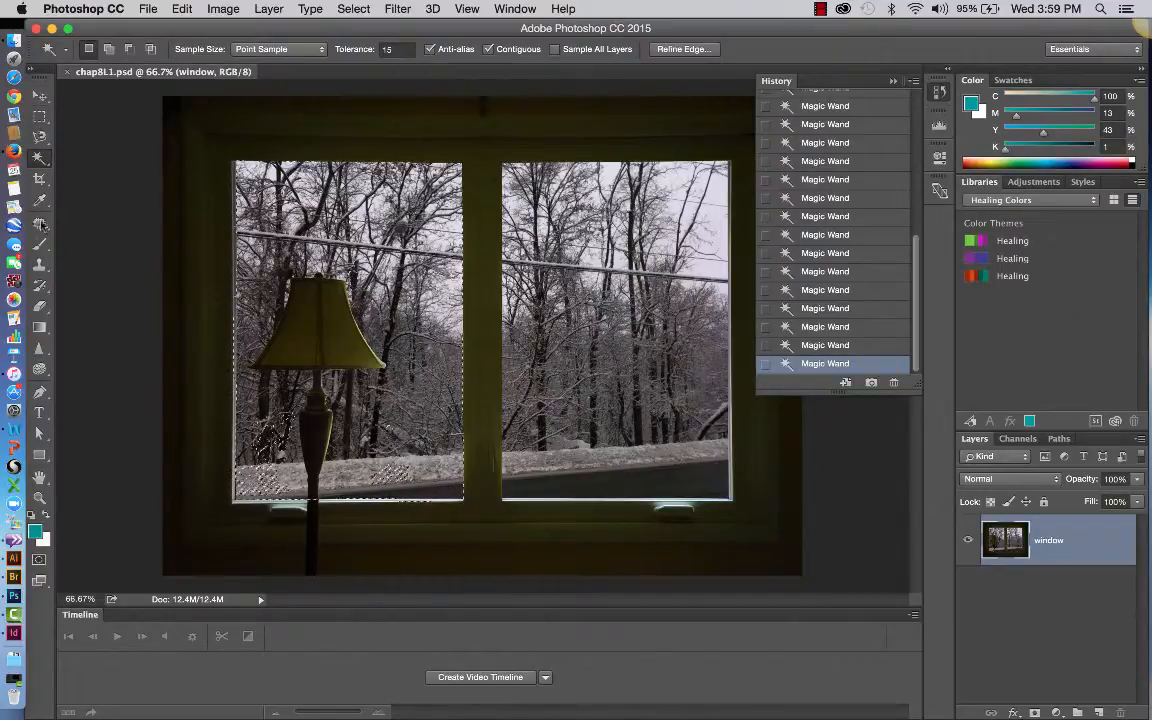
# Check the selection in Quick Mask mode, and revert the document history to the first Magic Wand state
pyautogui.click(38, 561)
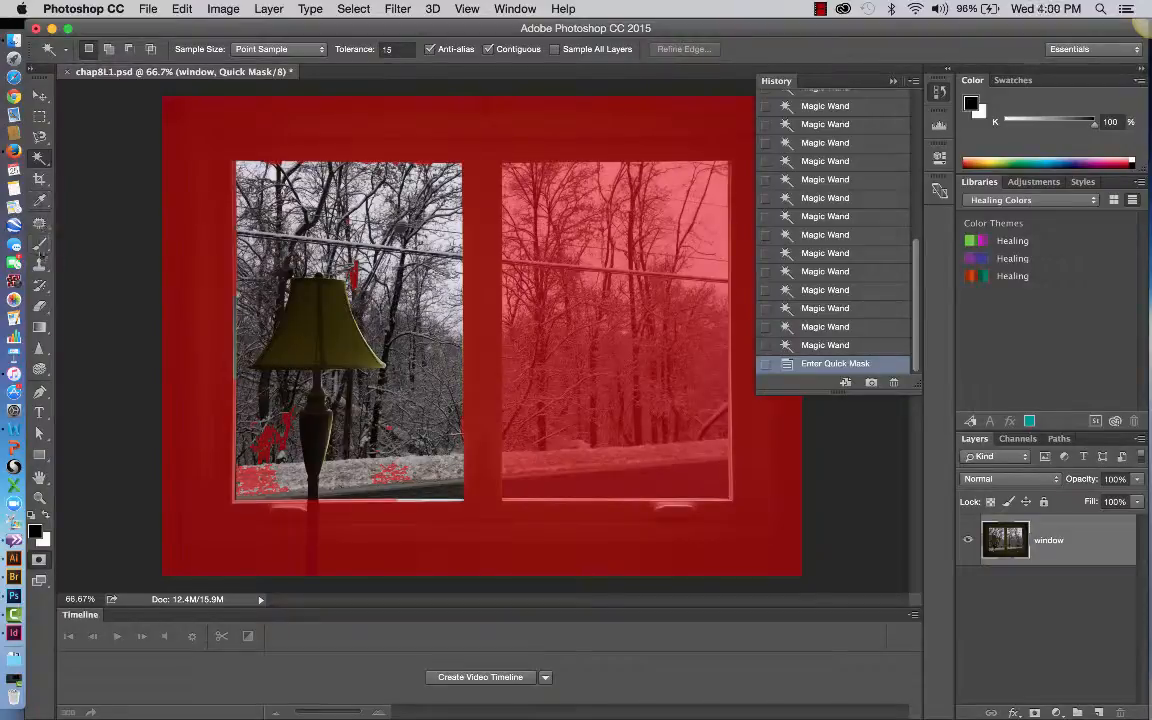
pyautogui.click(41, 247)
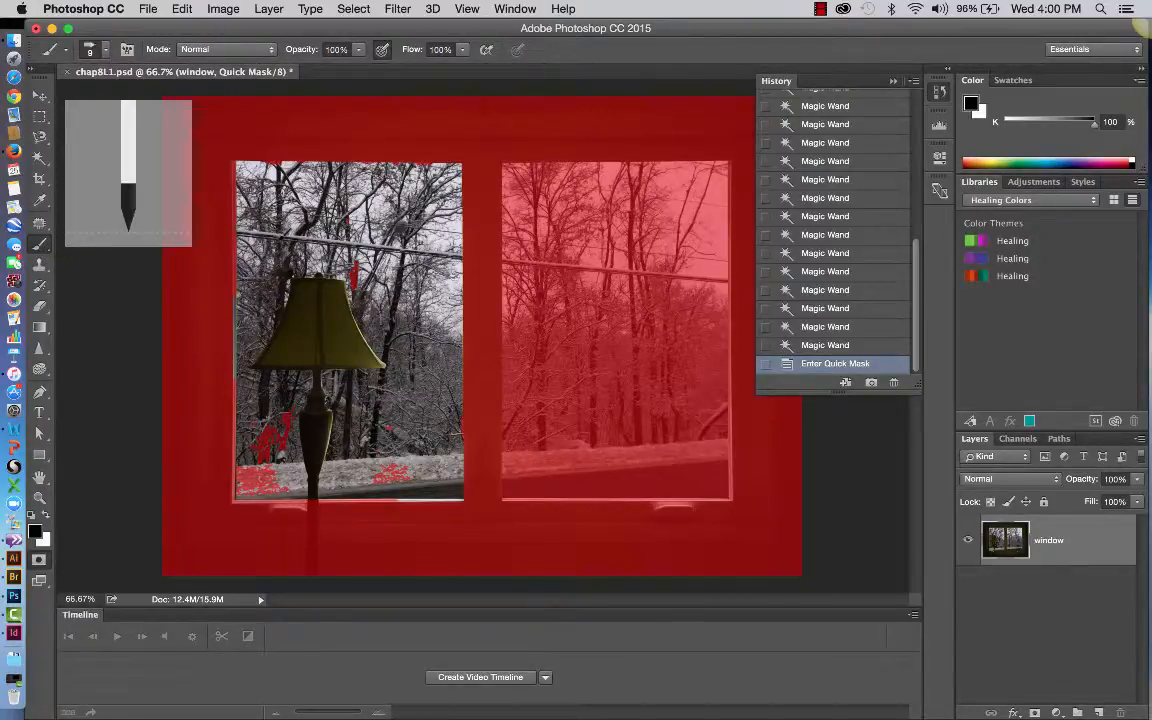
pyautogui.scroll(5, 850, 268)
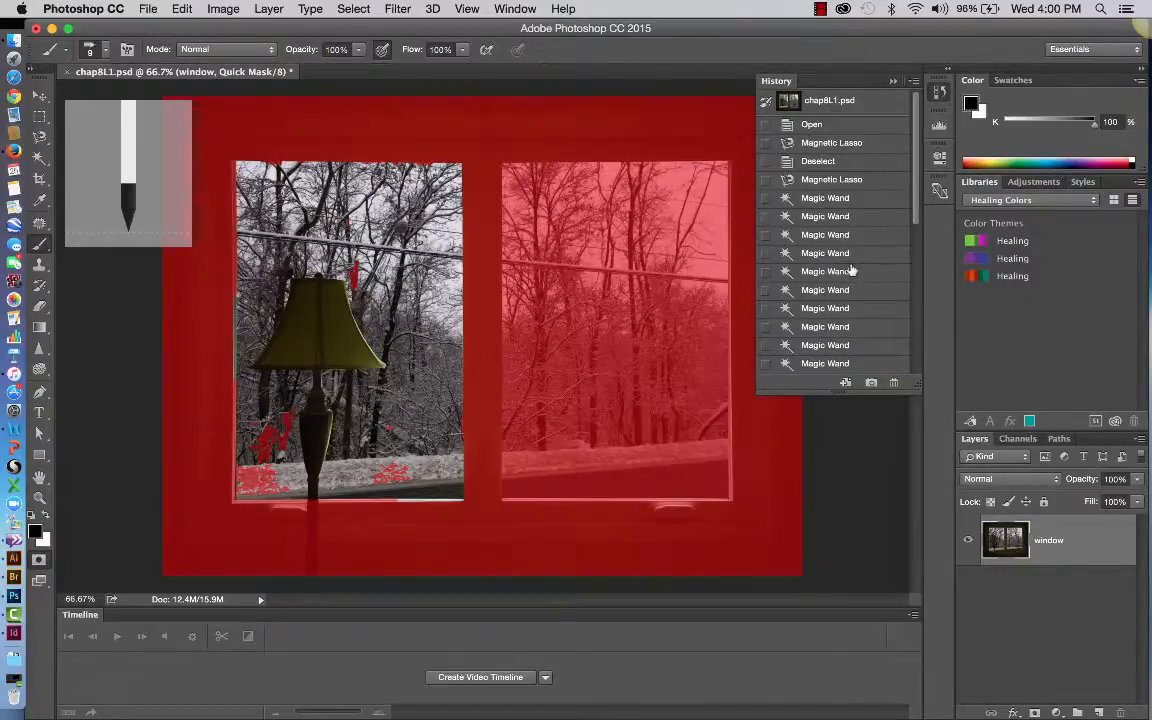
pyautogui.click(837, 147)
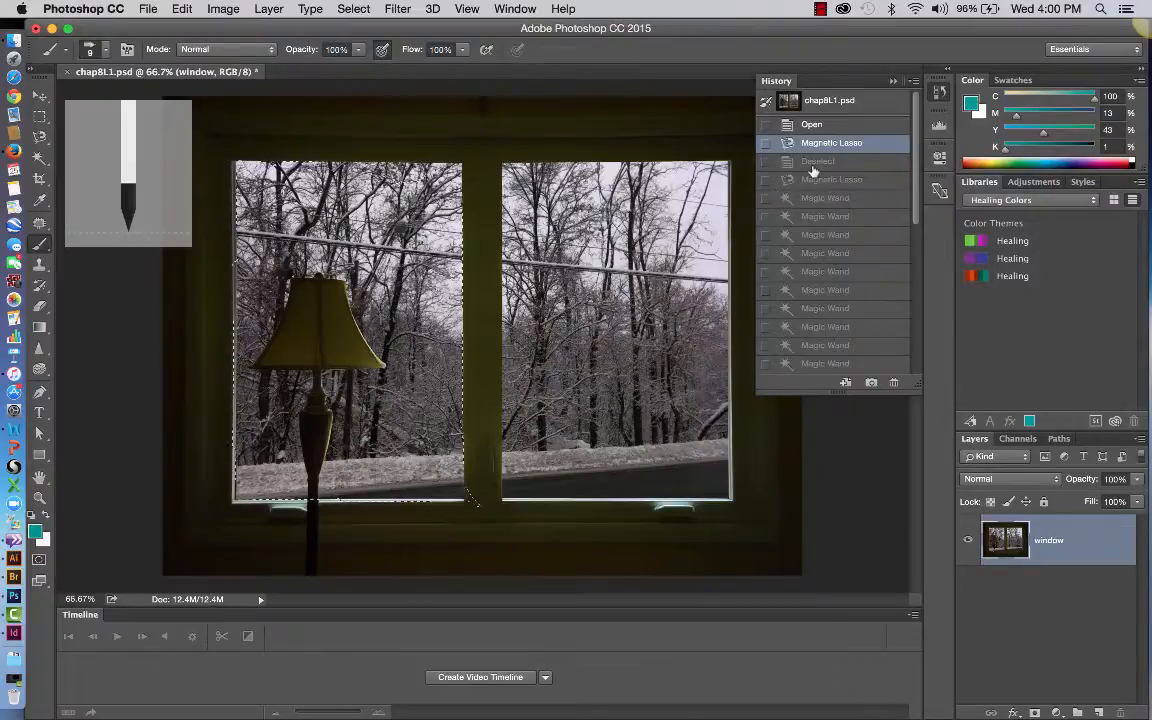
pyautogui.click(814, 163)
pyautogui.click(822, 180)
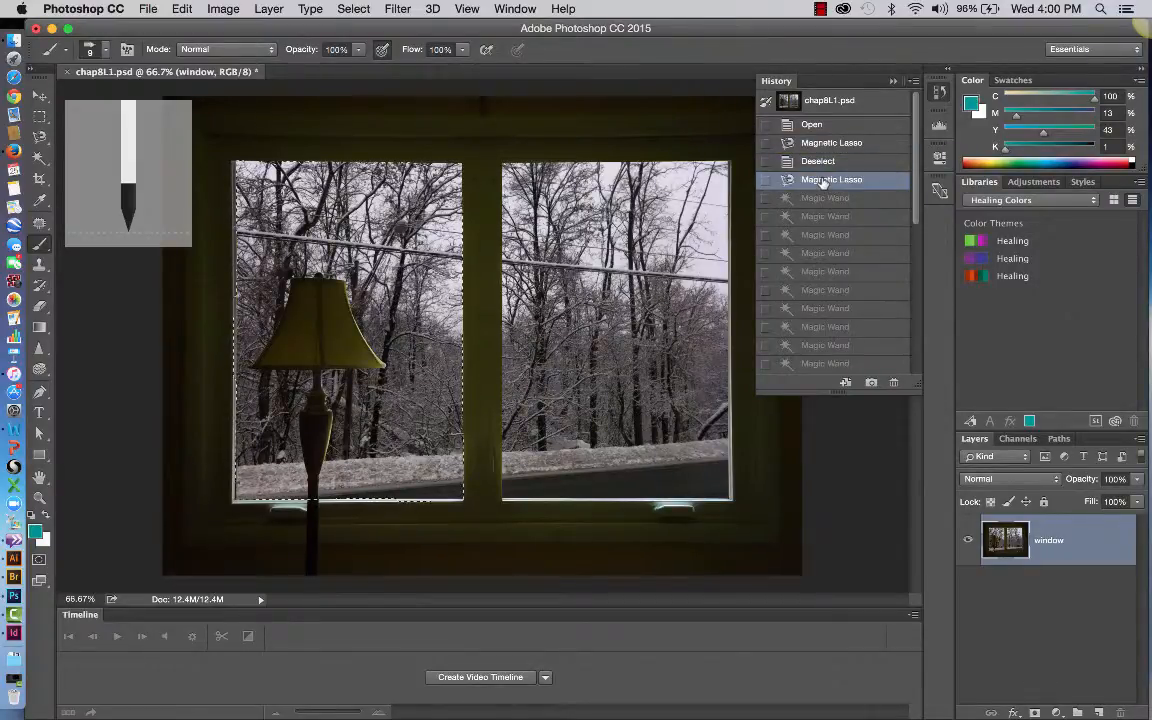
pyautogui.click(822, 198)
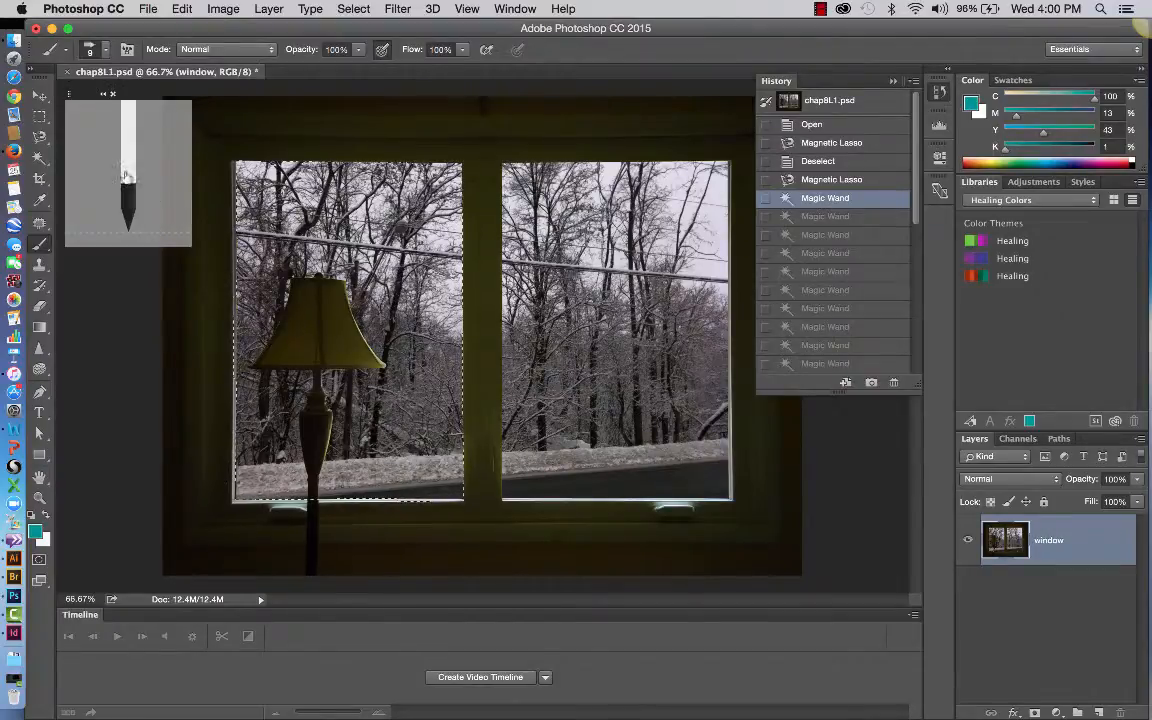
# Subtract the lampshade and parts of the lamp base from the left pane selection with the Magic Wand
pyautogui.click(40, 158)
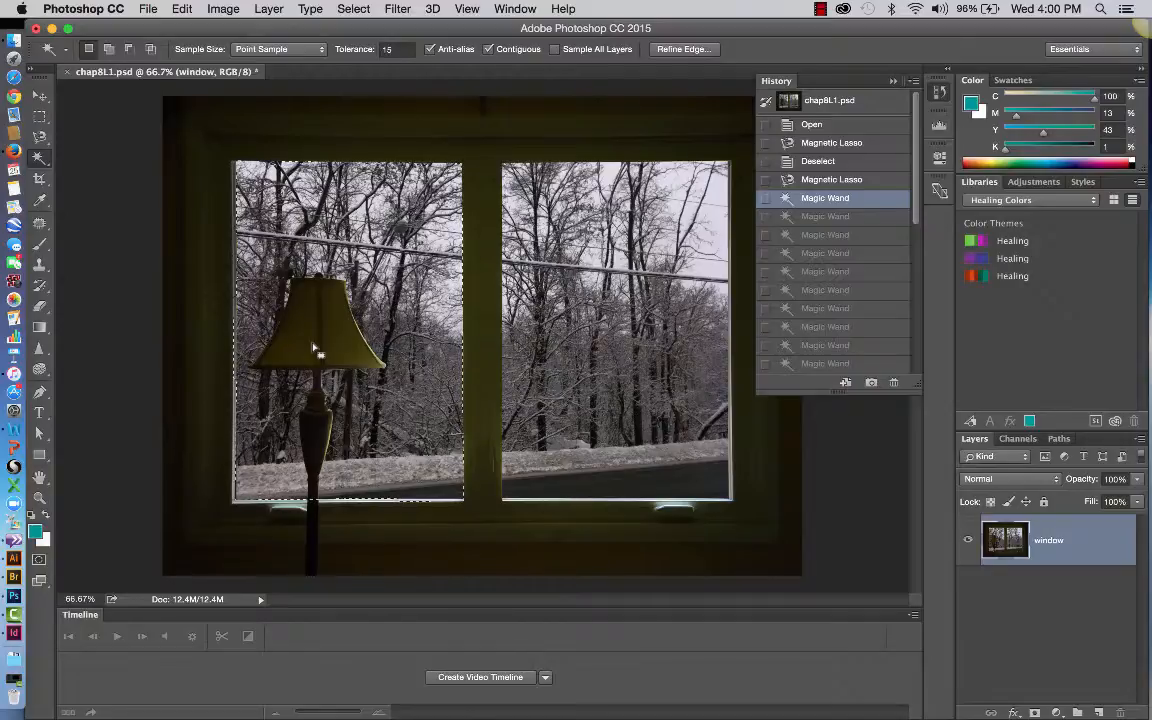
pyautogui.press('super+d')
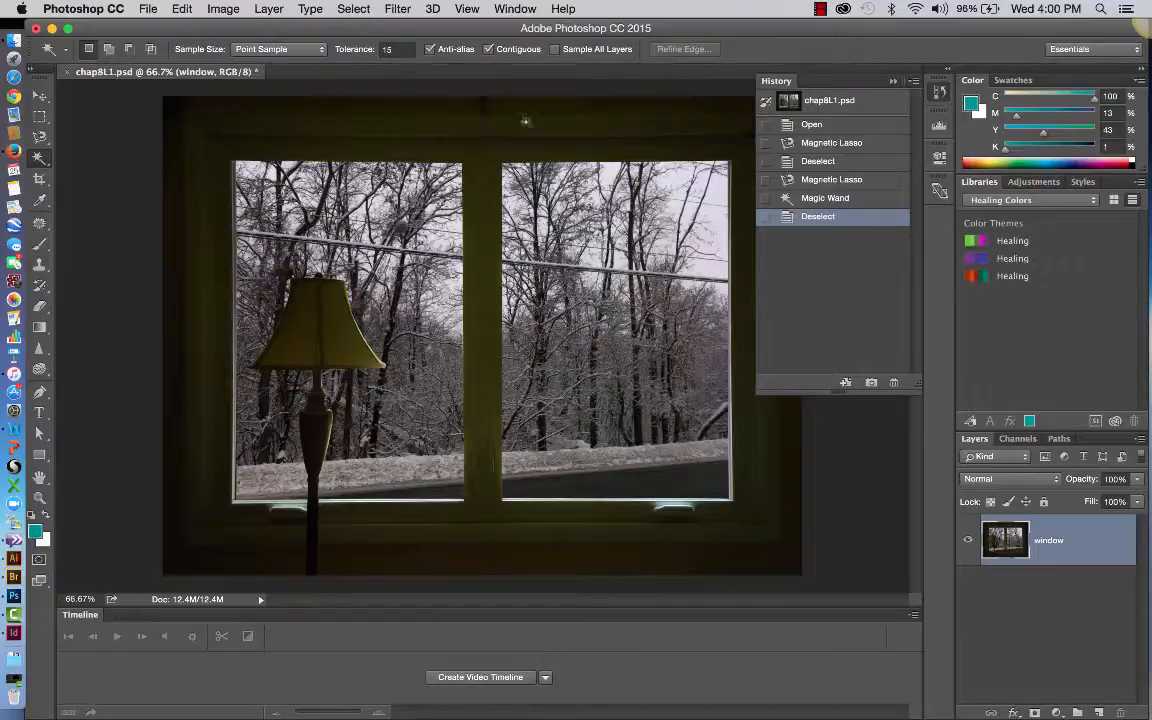
pyautogui.click(810, 198)
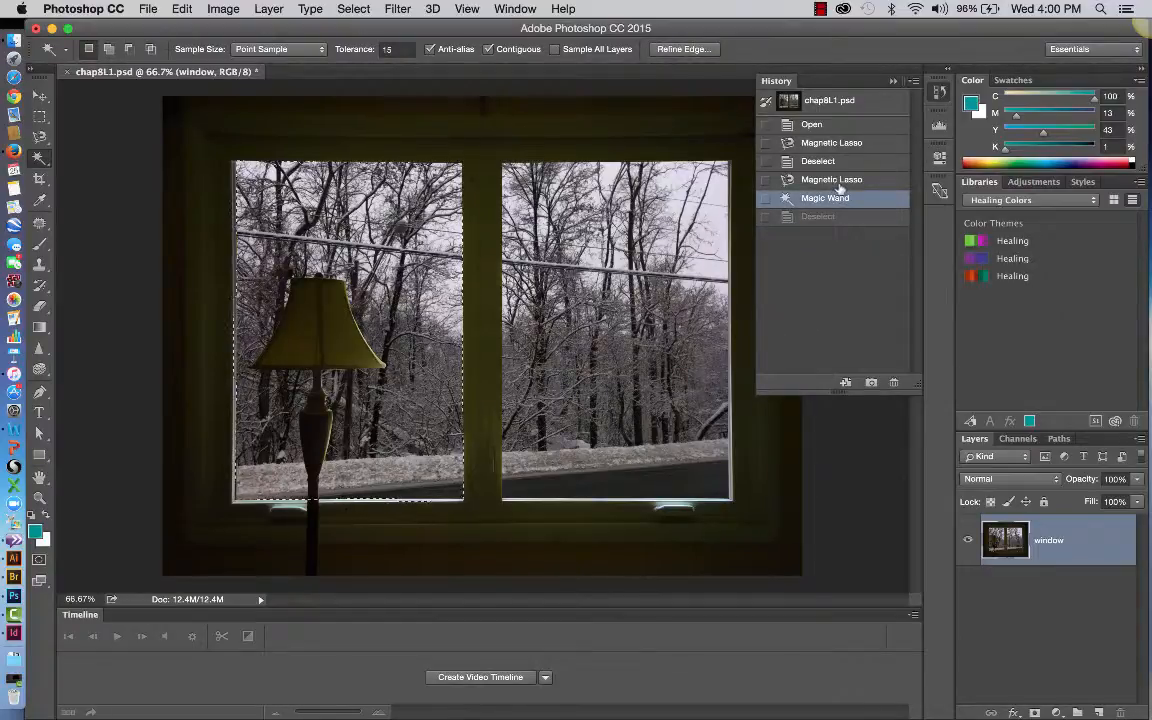
pyautogui.press('shift')
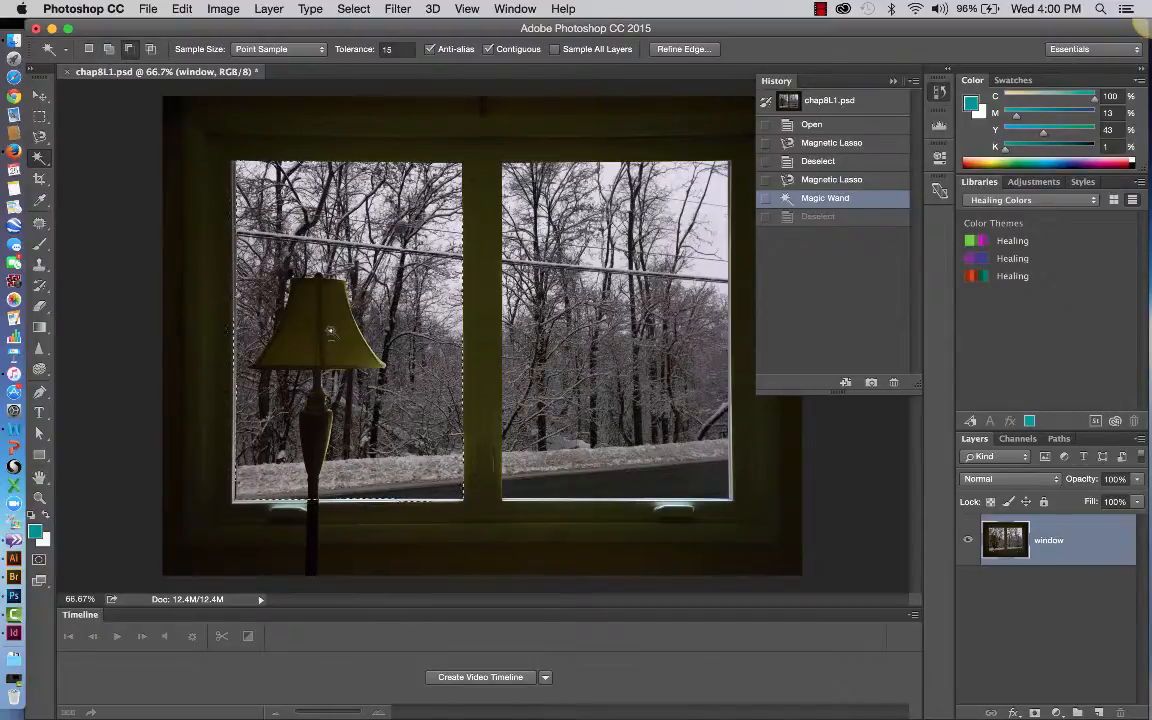
pyautogui.keyDown('shift'); pyautogui.click(330, 333); pyautogui.keyUp('shift')
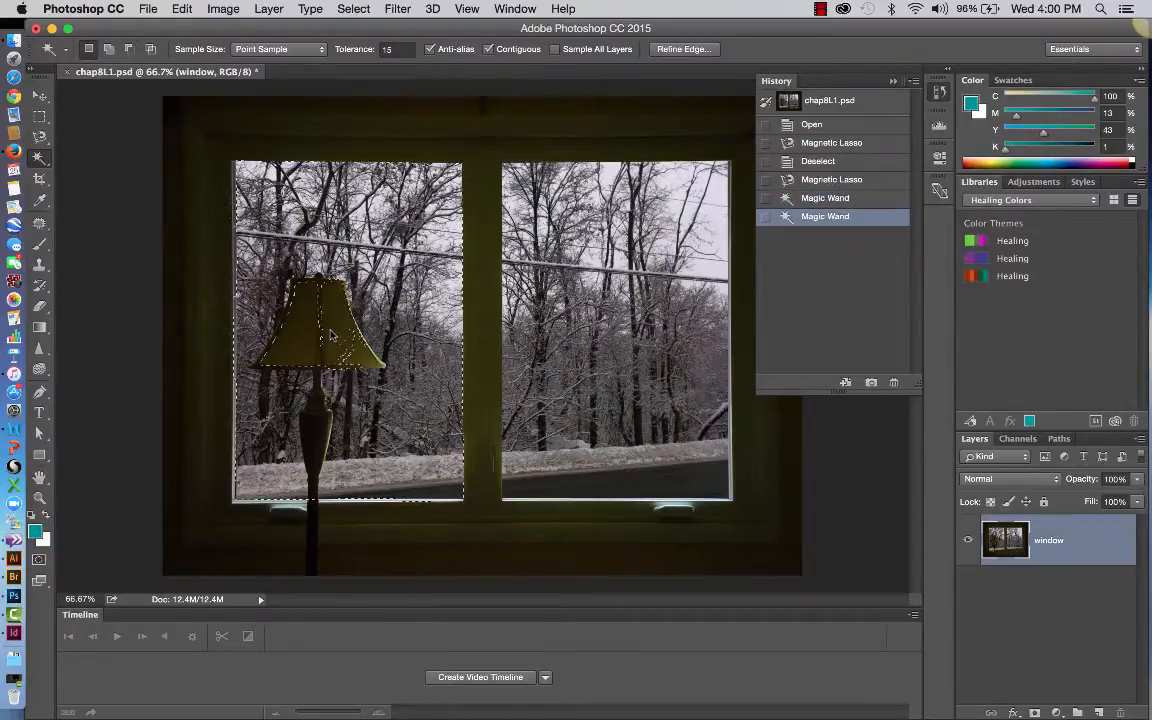
pyautogui.keyDown('shift'); pyautogui.click(330, 333); pyautogui.keyUp('shift')
pyautogui.keyDown('shift'); pyautogui.click(348, 346); pyautogui.keyUp('shift')
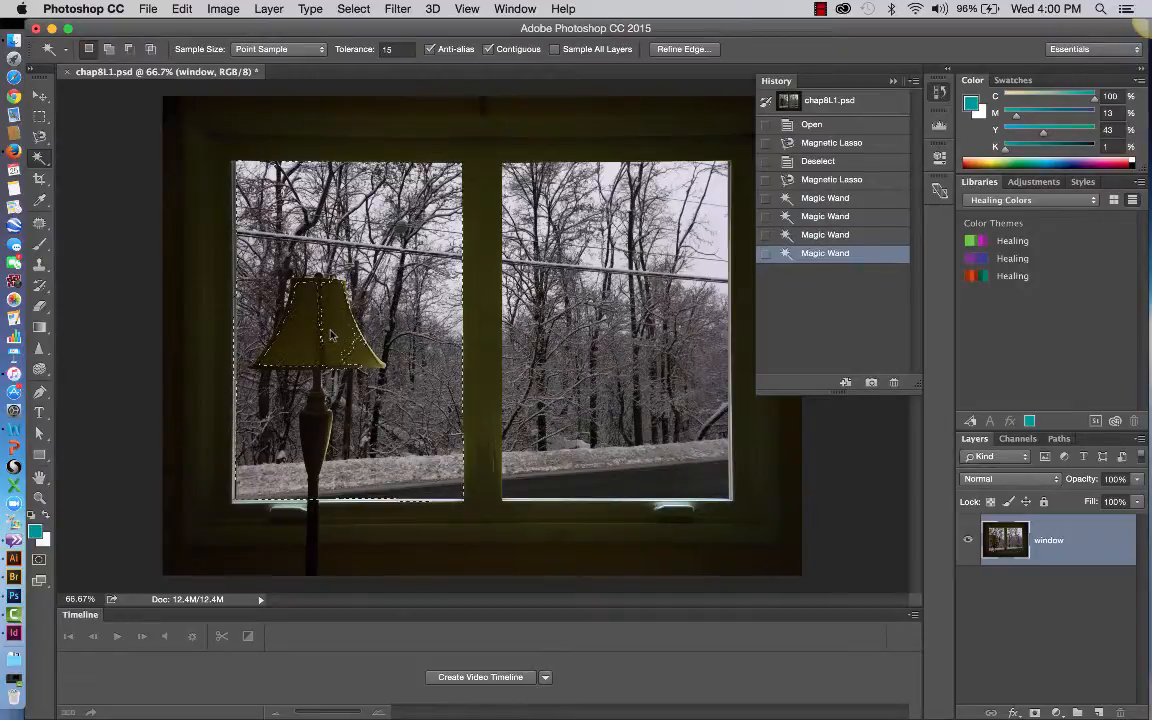
pyautogui.keyDown('shift'); pyautogui.click(327, 315); pyautogui.keyUp('shift')
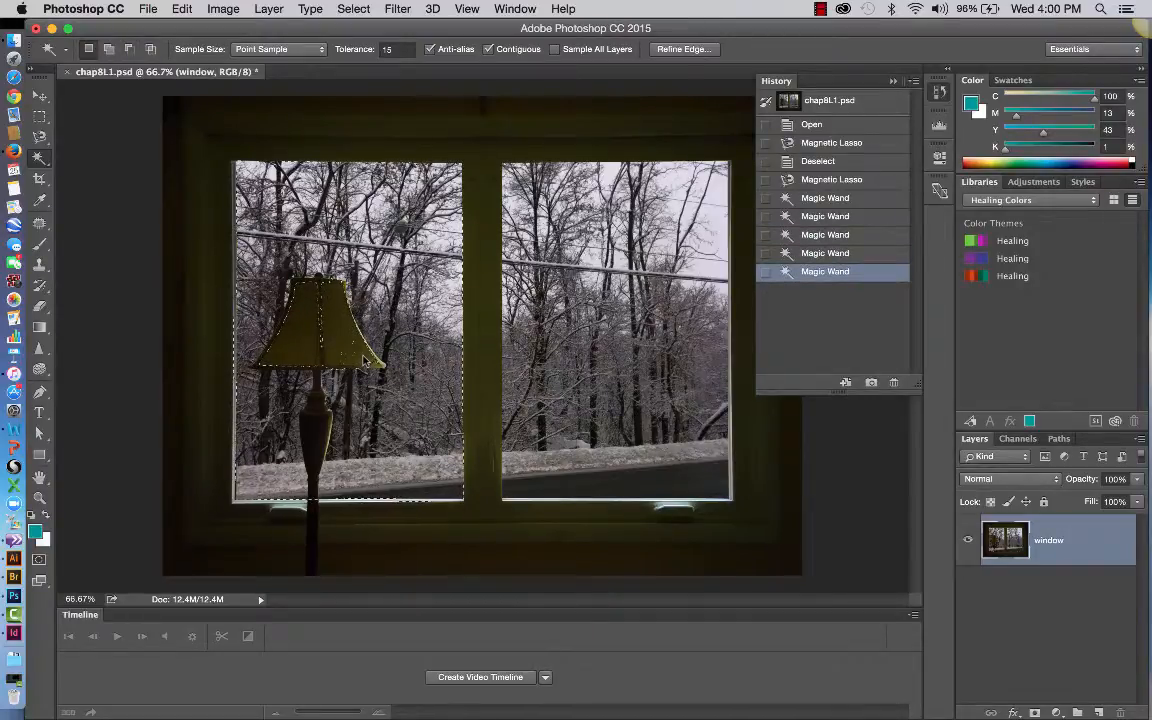
pyautogui.keyDown('shift'); pyautogui.click(320, 296); pyautogui.keyUp('shift')
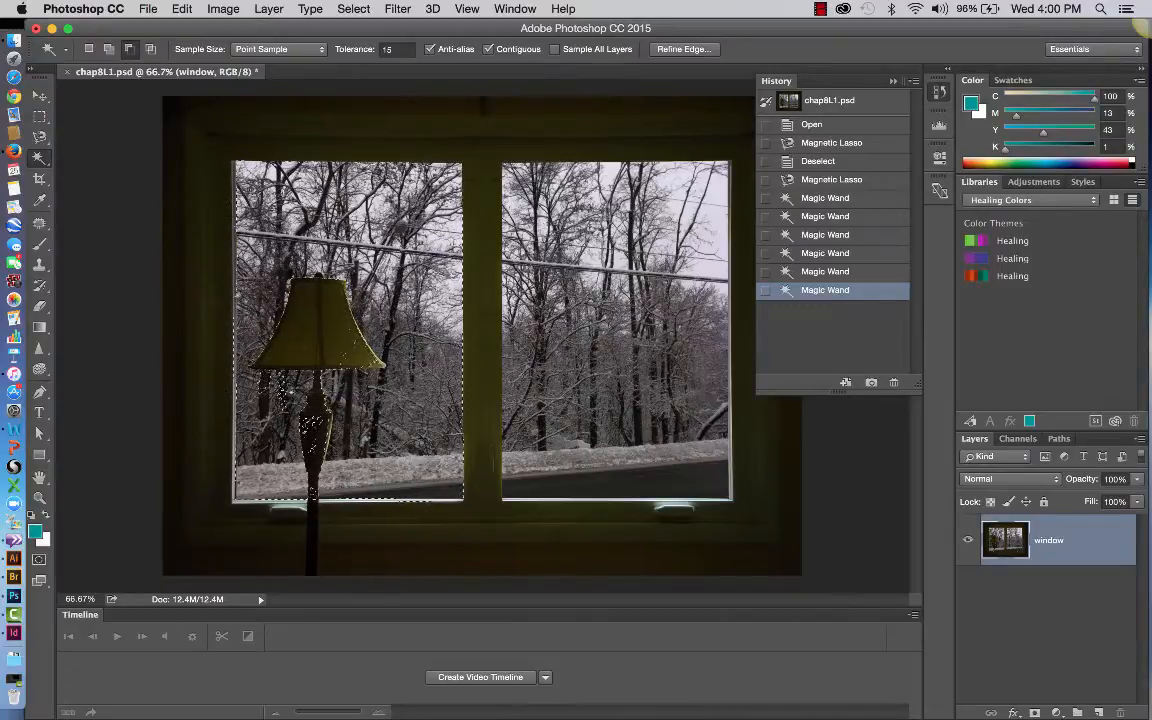
pyautogui.keyDown('shift'); pyautogui.click(284, 392); pyautogui.keyUp('shift')
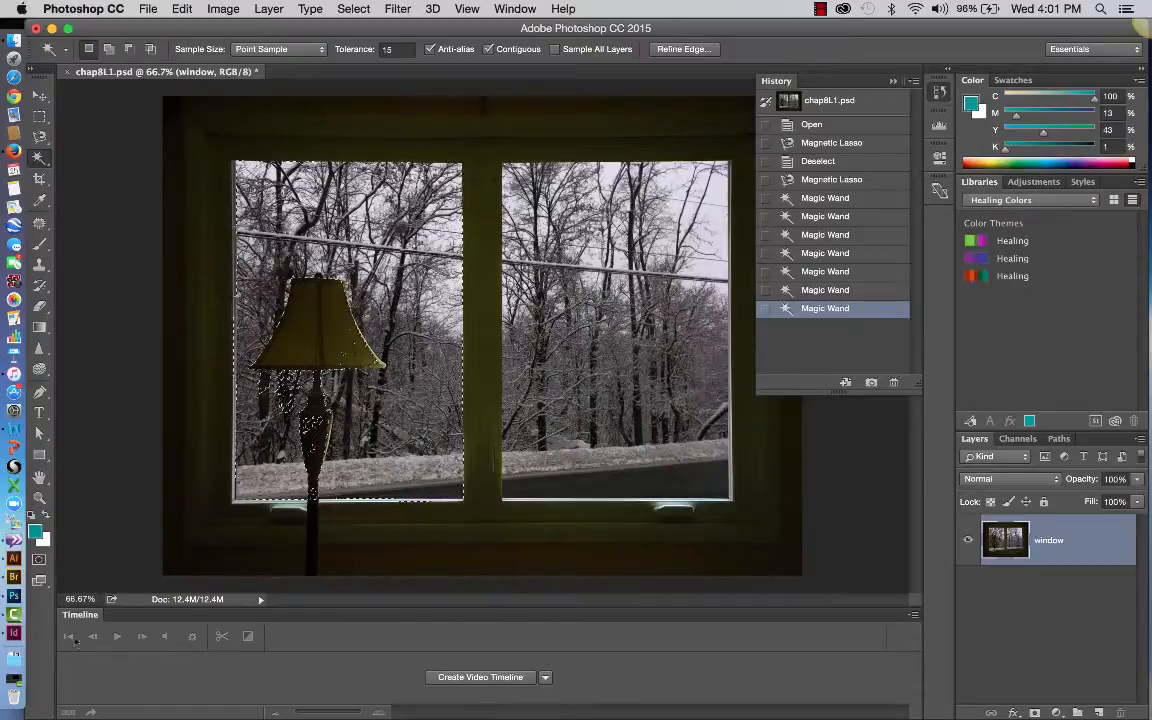
# Enter Quick Mask mode for the left pane selection and activate the Brush tool
pyautogui.click(31, 515)
pyautogui.click(38, 561)
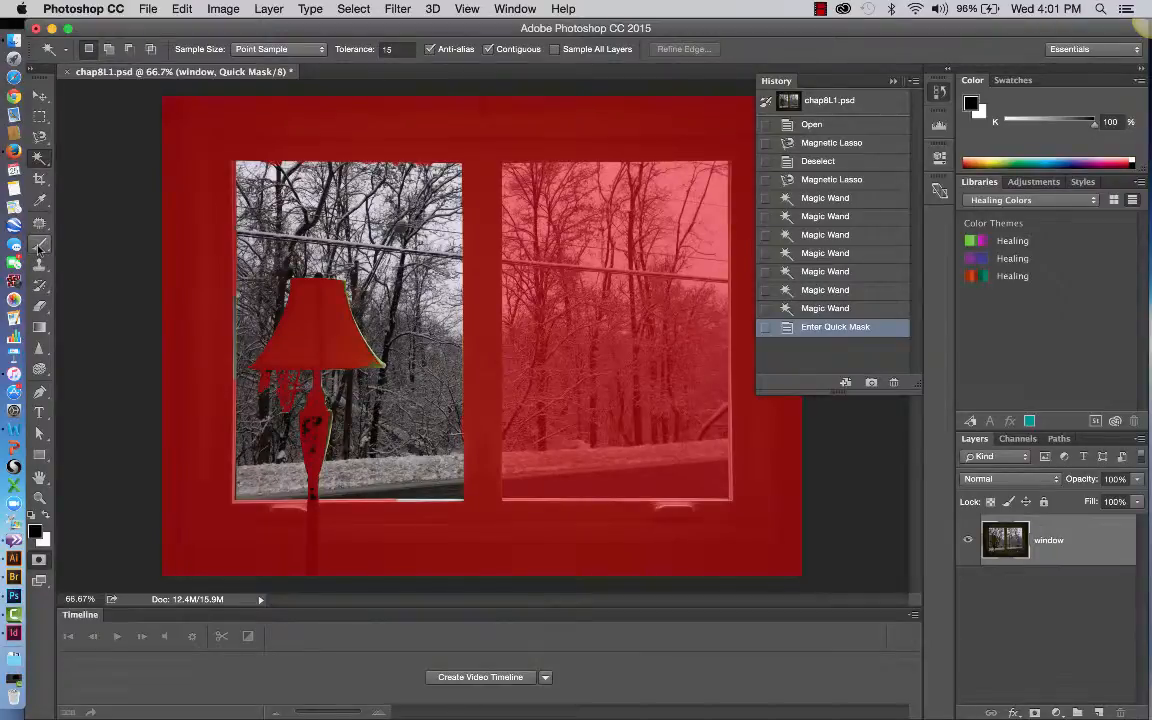
pyautogui.click(40, 249)
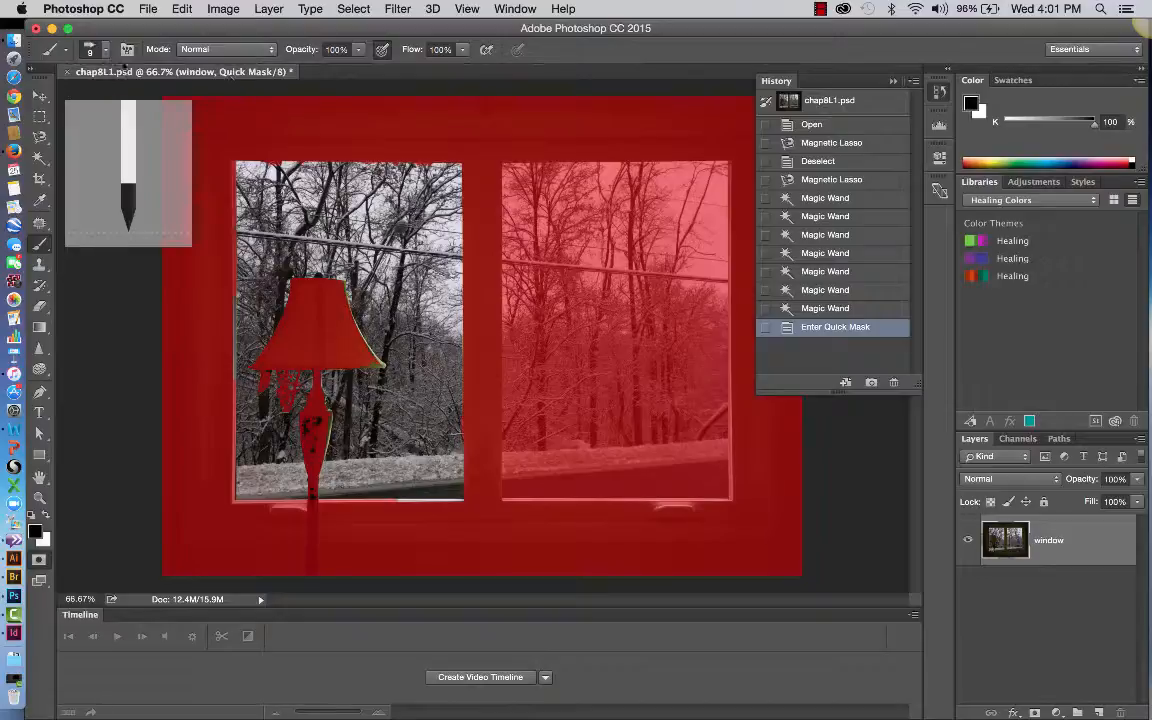
# Choose the 10 px brush preset and set its size to 9 px at 100% hardness
pyautogui.click(104, 52)
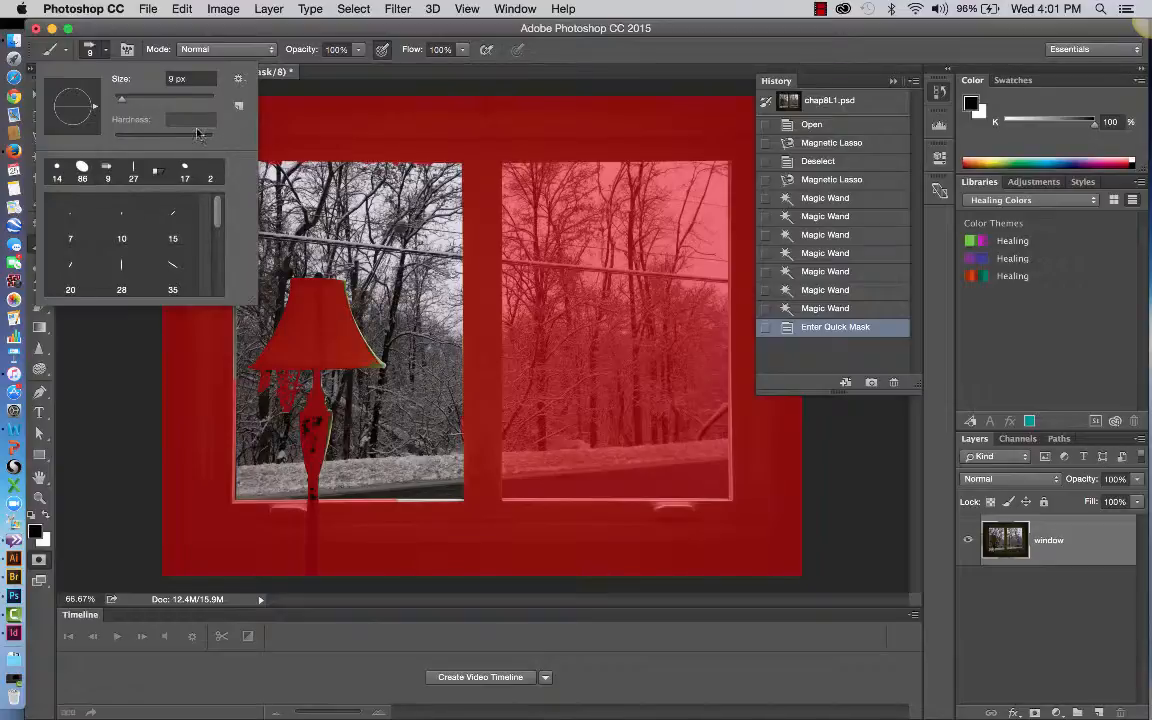
pyautogui.click(95, 112)
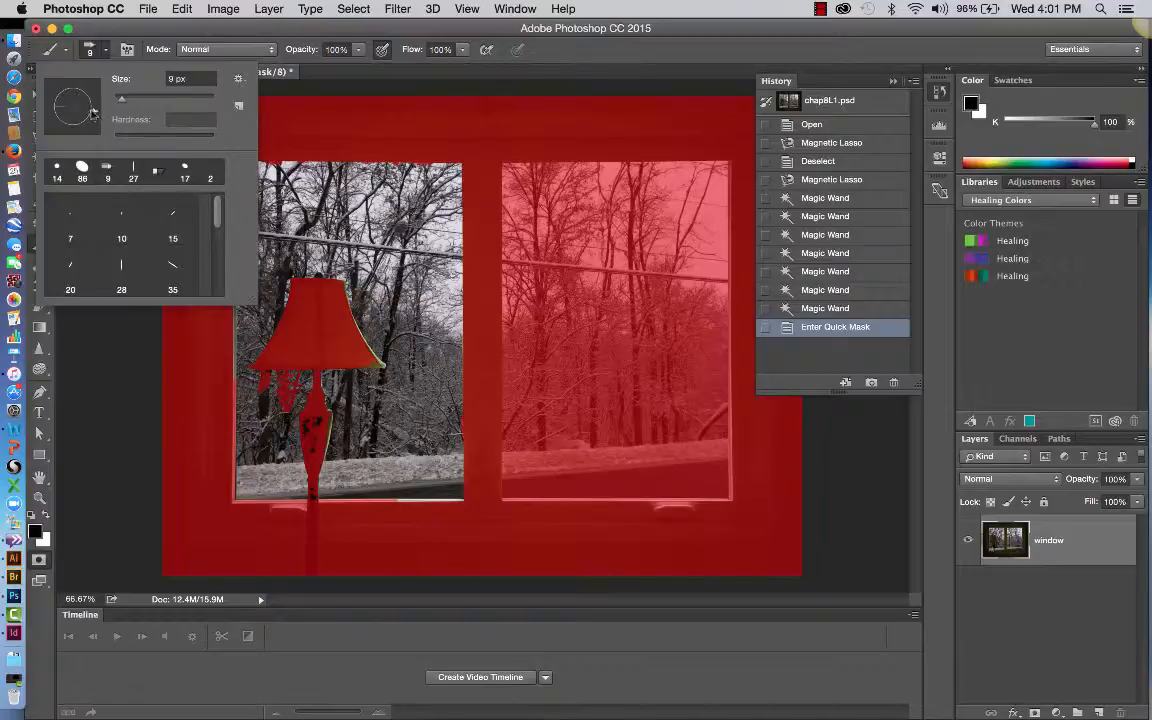
pyautogui.click(121, 226)
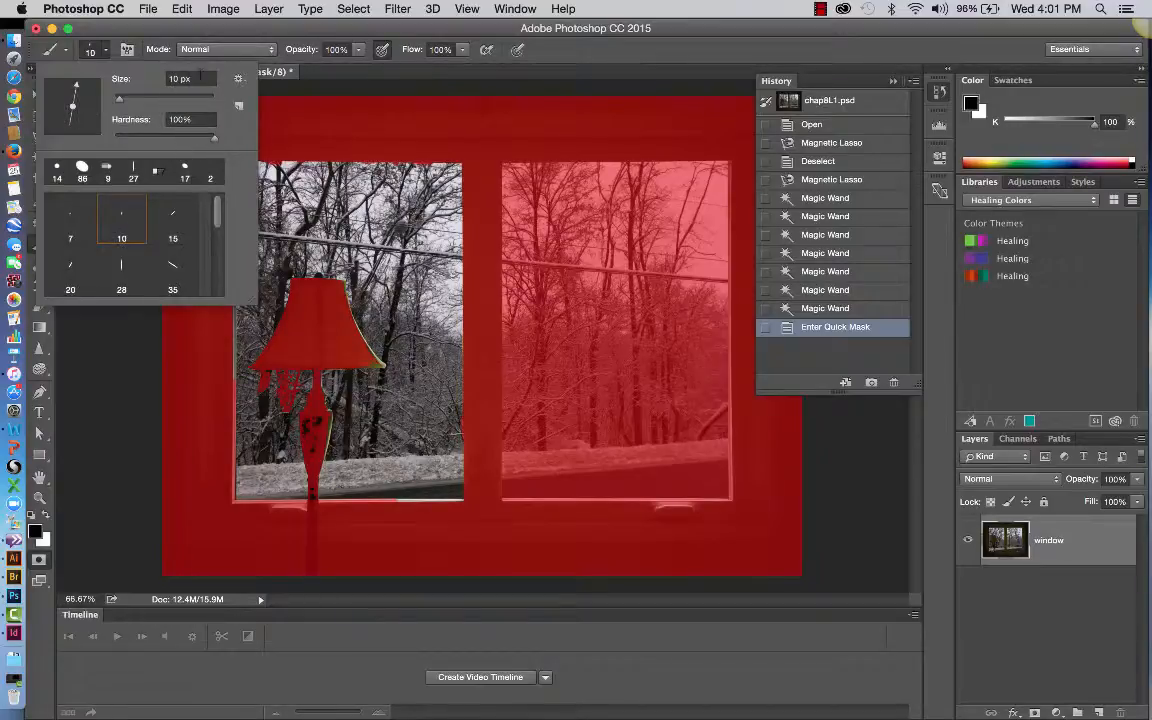
pyautogui.click(200, 77)
pyautogui.moveTo(198, 78); pyautogui.dragTo(160, 77)
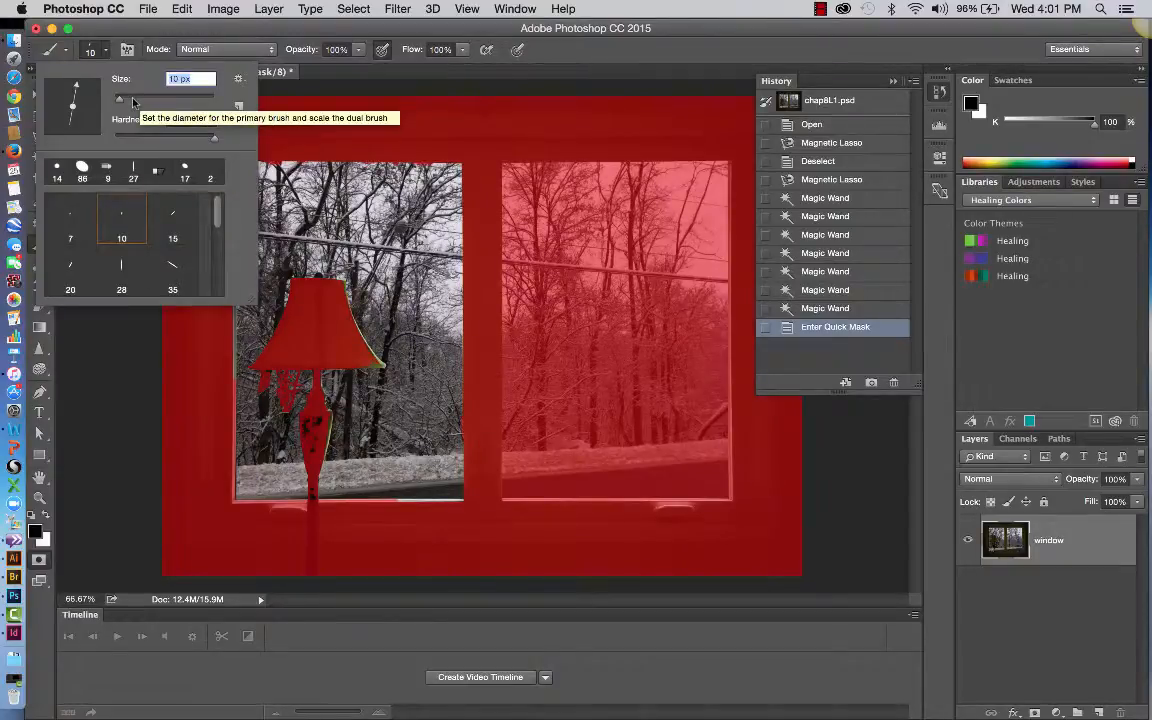
pyautogui.write('9')
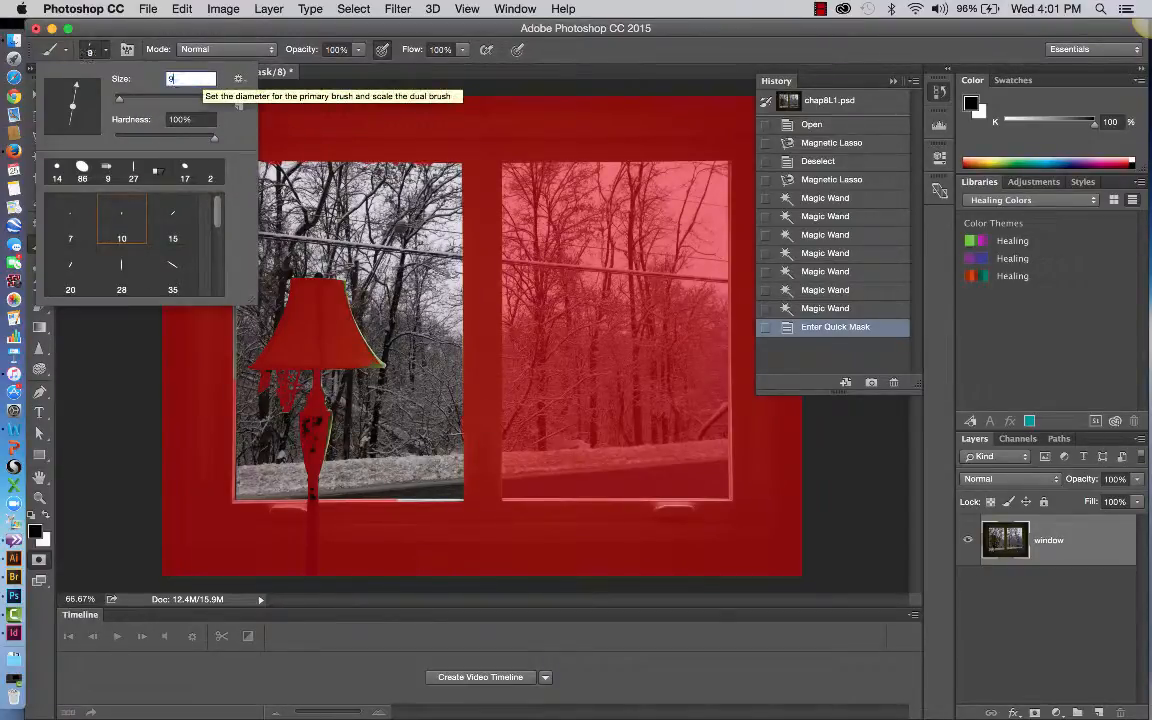
pyautogui.press('Tab')
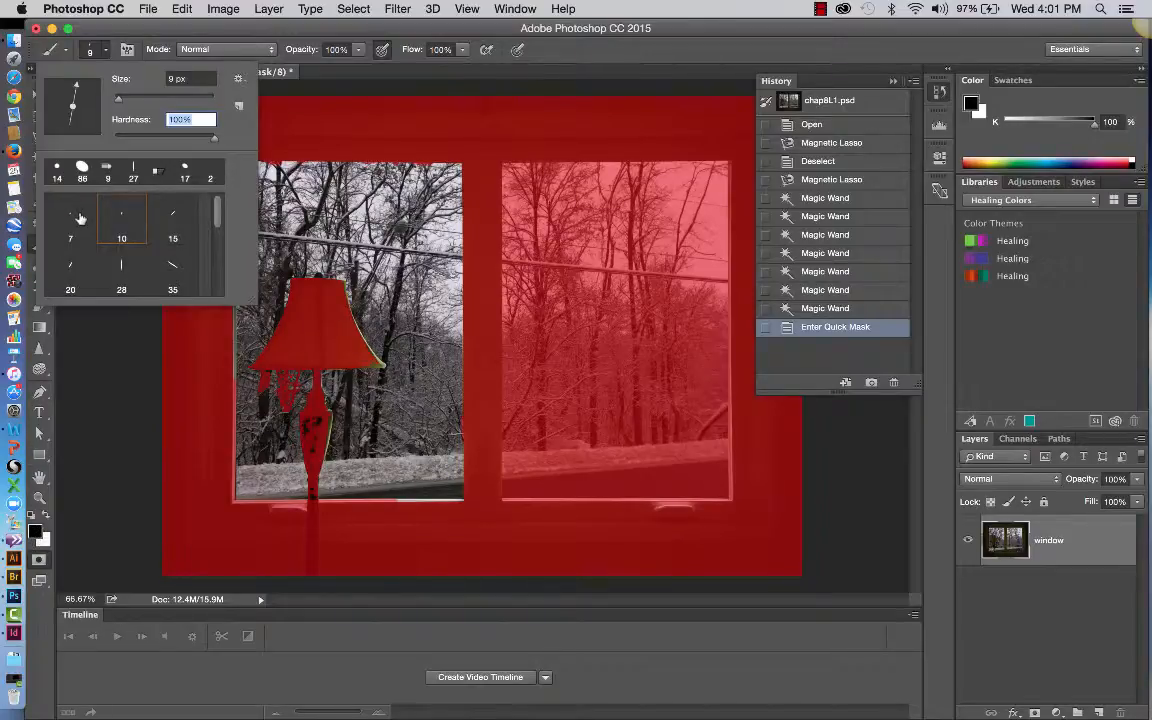
pyautogui.click(92, 50)
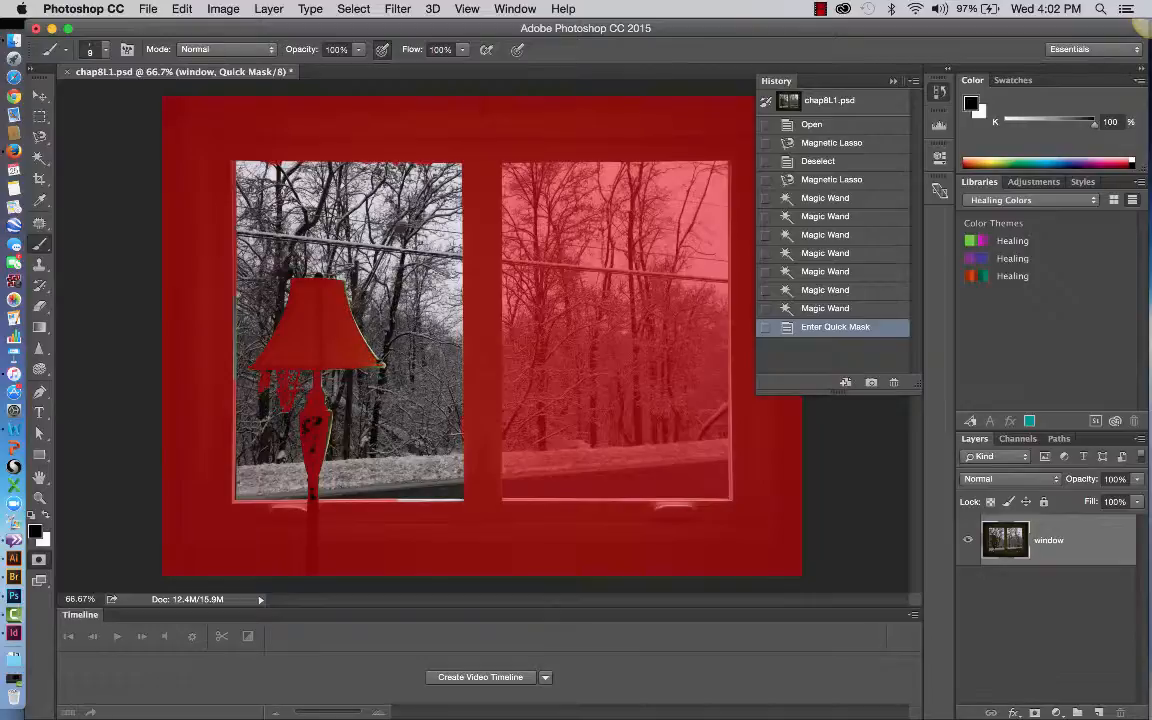
# Paint a test brush stroke on the mask over the upper lampshade, and undo it
pyautogui.moveTo(317, 268); pyautogui.dragTo(337, 305)
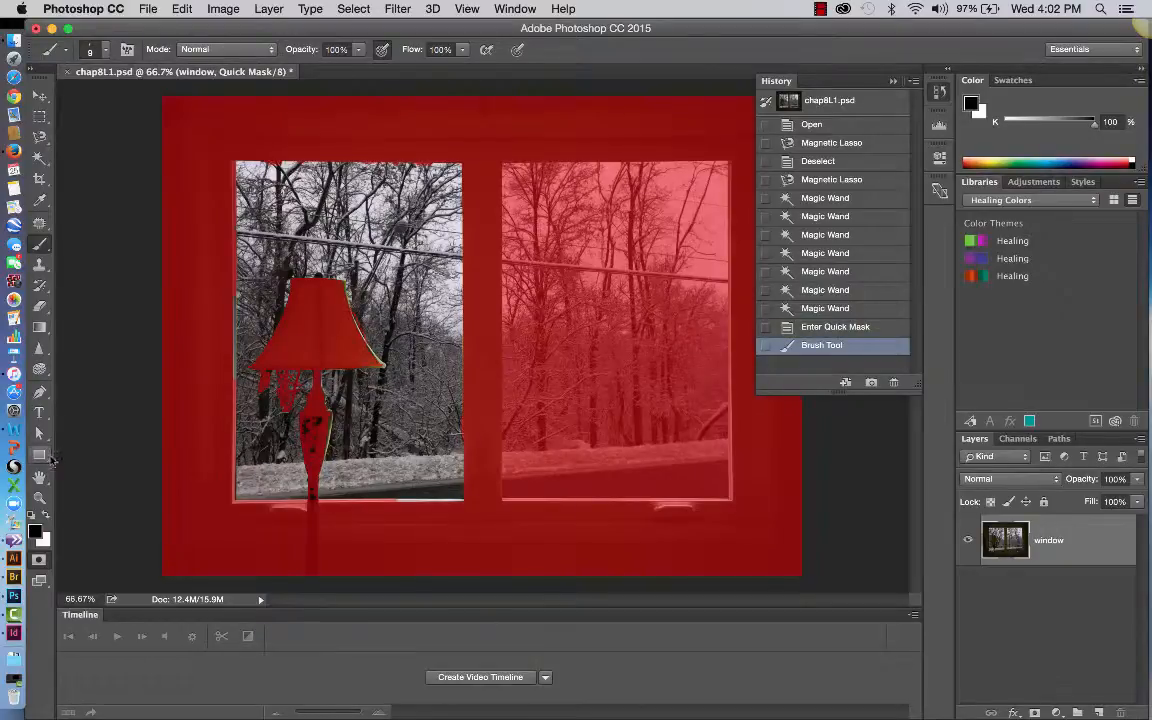
pyautogui.click(40, 498)
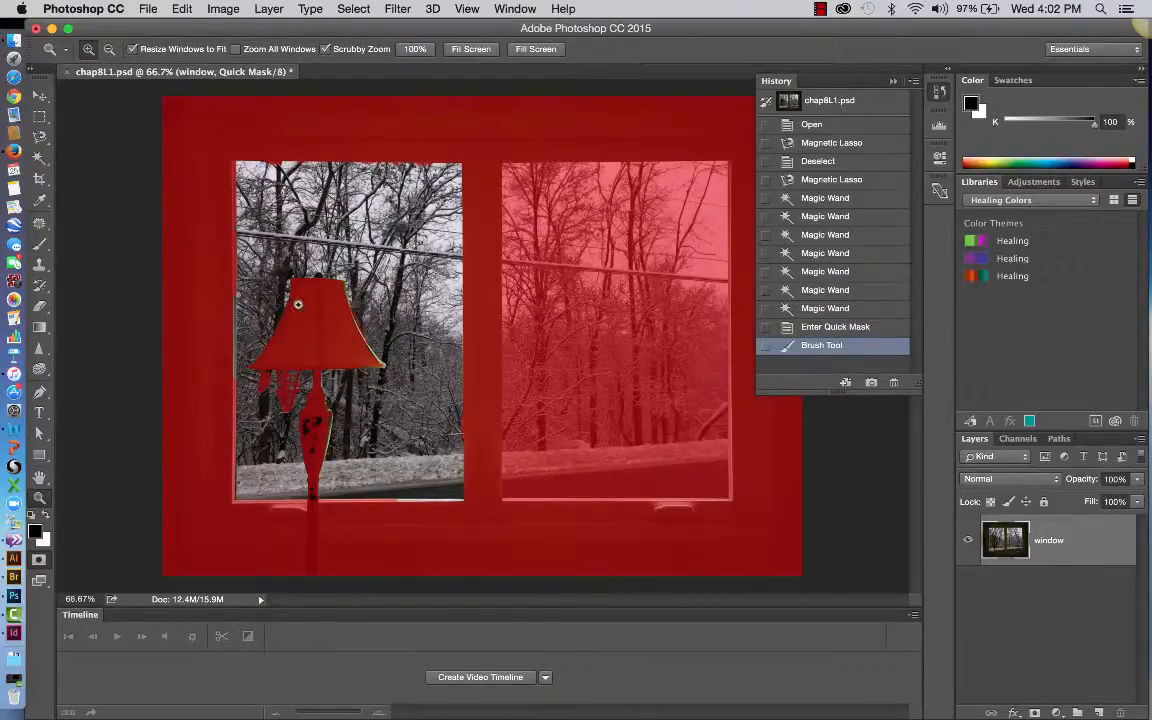
pyautogui.press('super+z')
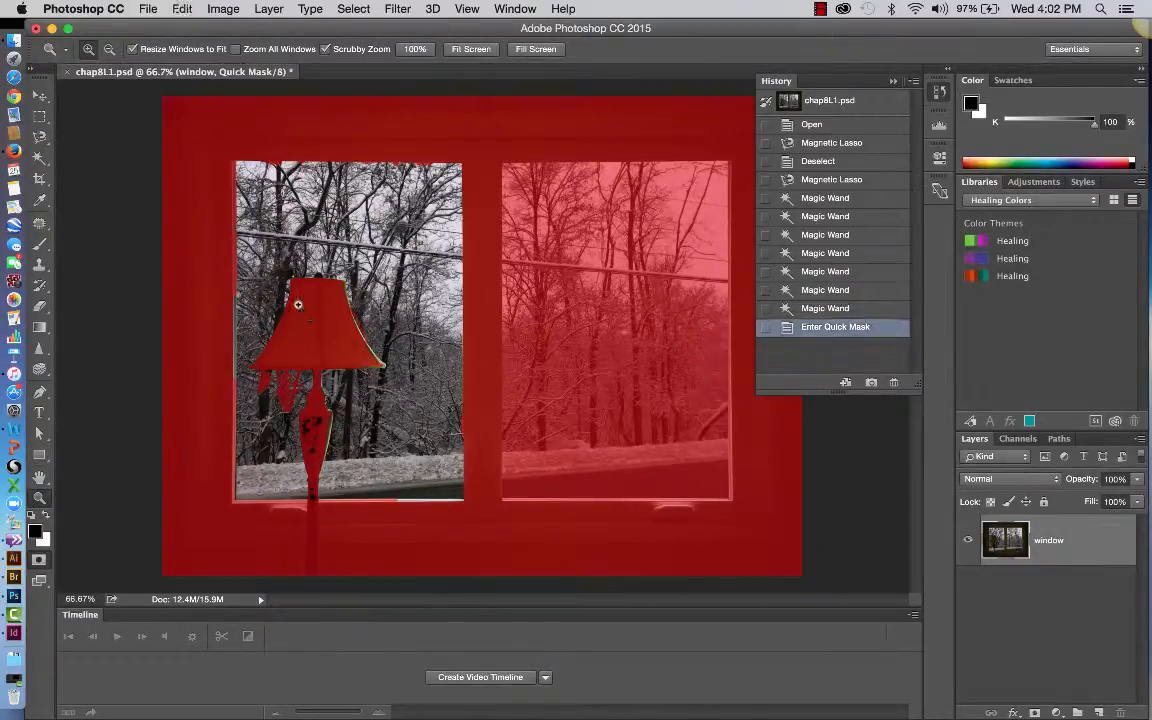
# Brush black over the unmasked patches just inside the lampshade's lower-right corner at 300% magnification
pyautogui.click(350, 330)
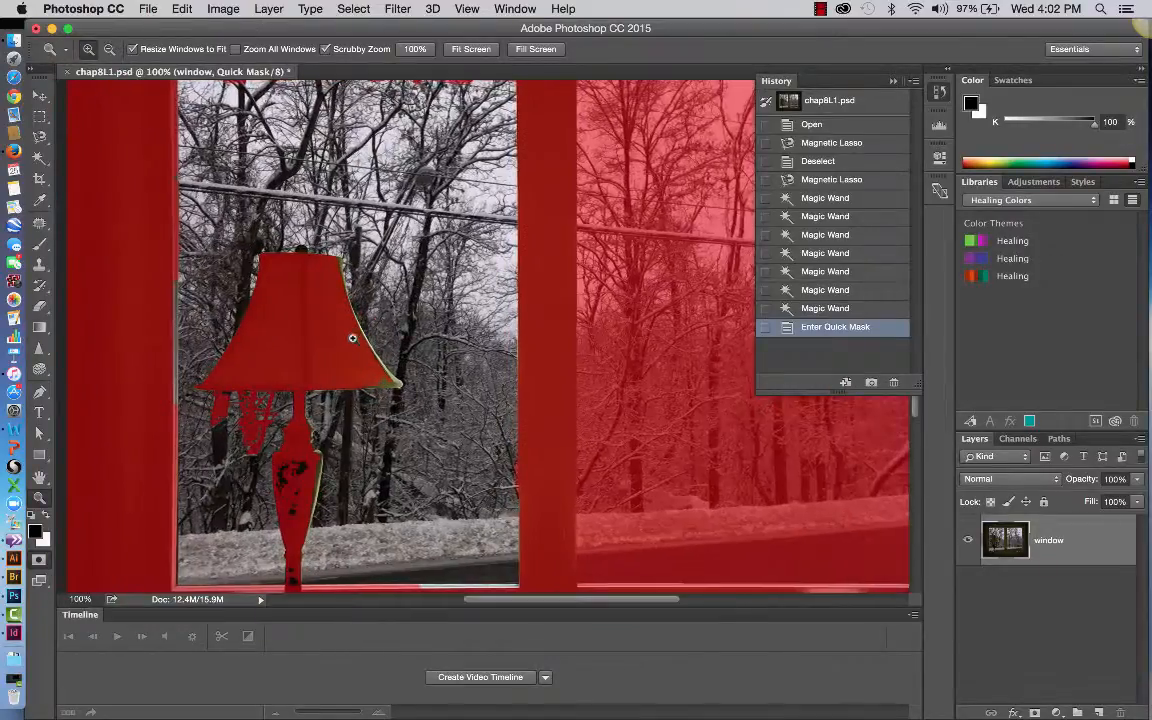
pyautogui.click(359, 366)
pyautogui.click(359, 366)
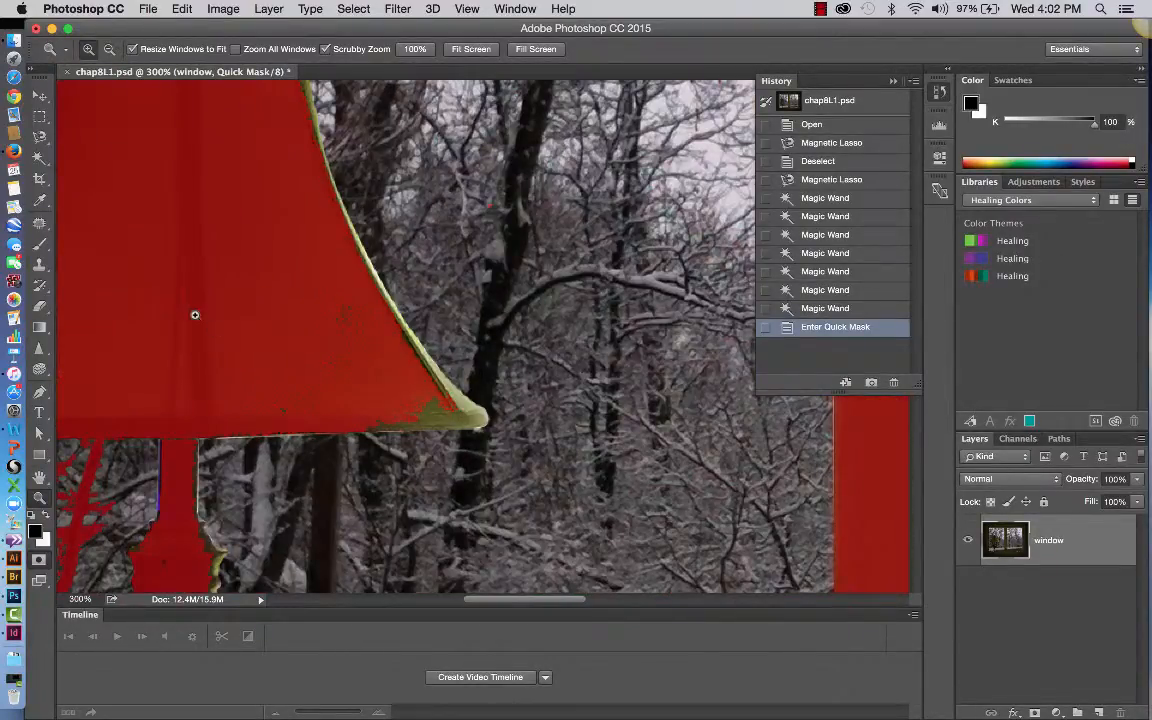
pyautogui.click(41, 246)
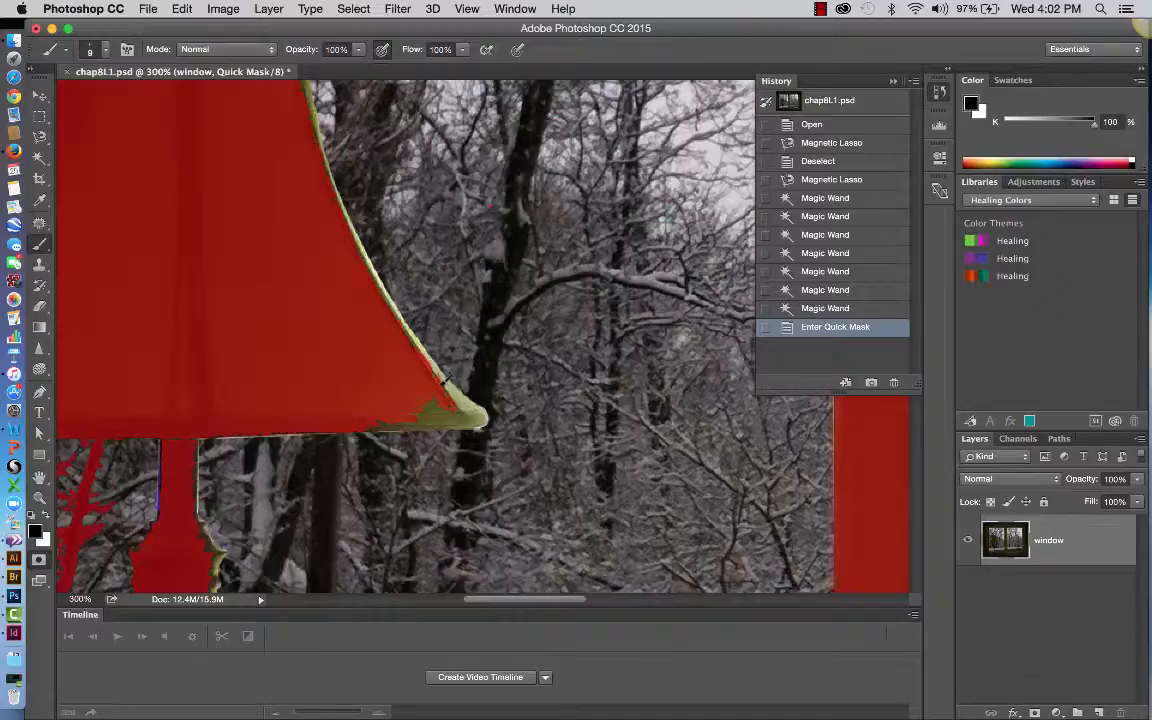
pyautogui.moveTo(446, 382)
pyautogui.mouseDown()
pyautogui.moveTo(460, 405)
pyautogui.moveTo(446, 403)
pyautogui.mouseUp()
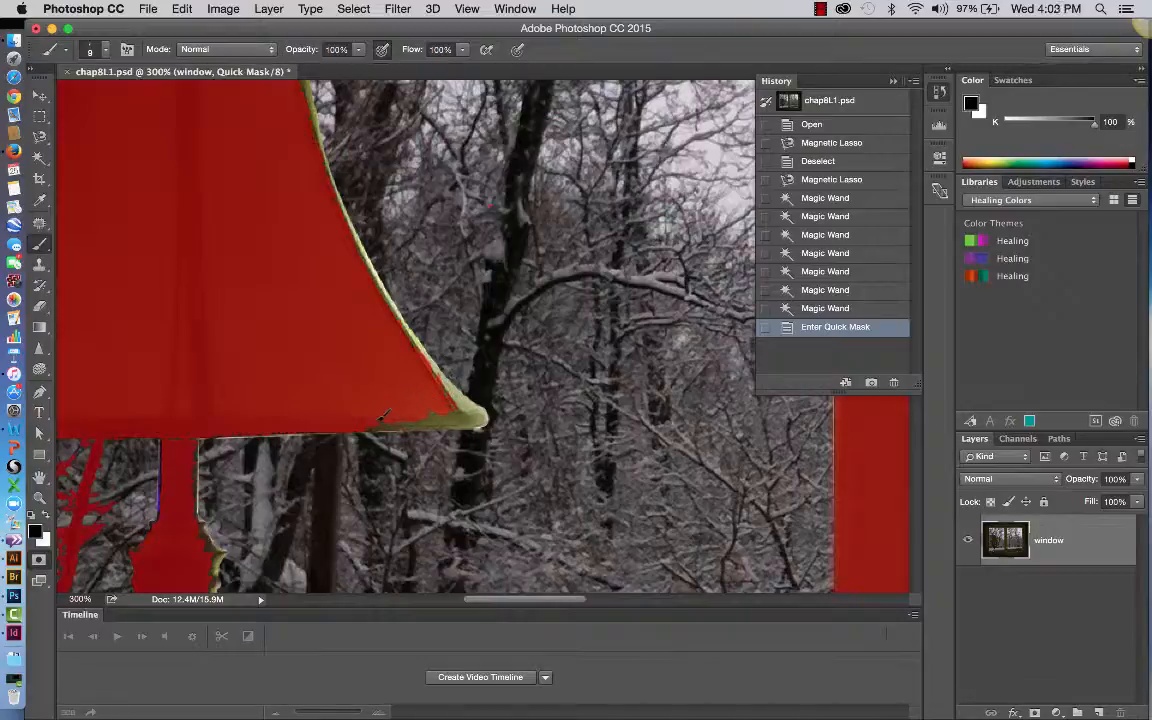
pyautogui.moveTo(422, 413)
pyautogui.mouseDown()
pyautogui.moveTo(464, 411)
pyautogui.moveTo(430, 361)
pyautogui.moveTo(458, 396)
pyautogui.mouseUp()
pyautogui.click(820, 10)
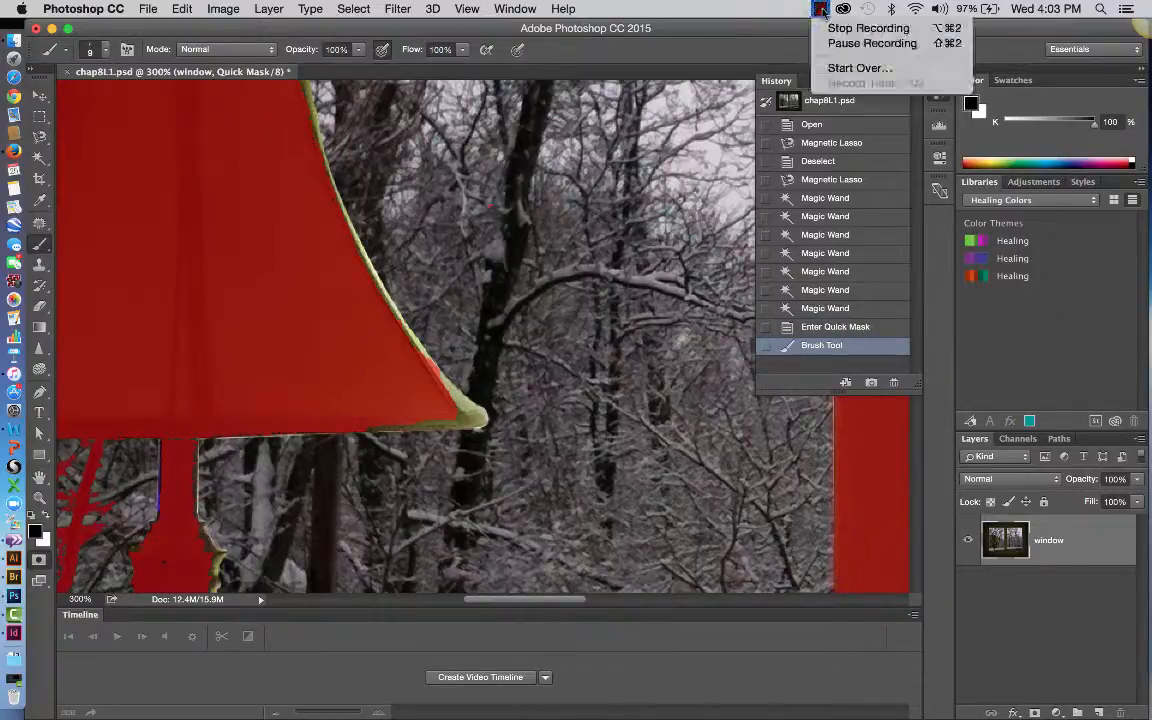
pyautogui.click(870, 43)
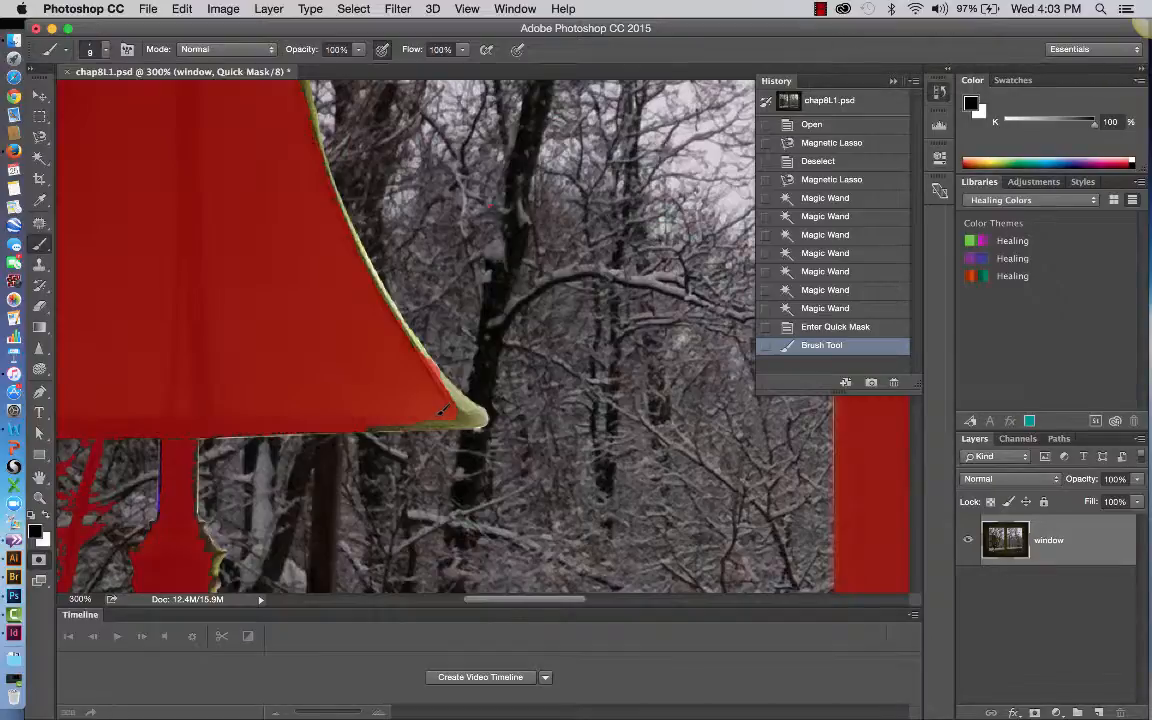
# Add the lampshade's lower-right tip and curved right edge to the mask with black brush strokes, using a 7 px brush along the edge
pyautogui.moveTo(433, 412)
pyautogui.mouseDown()
pyautogui.moveTo(443, 421)
pyautogui.moveTo(366, 424)
pyautogui.mouseUp()
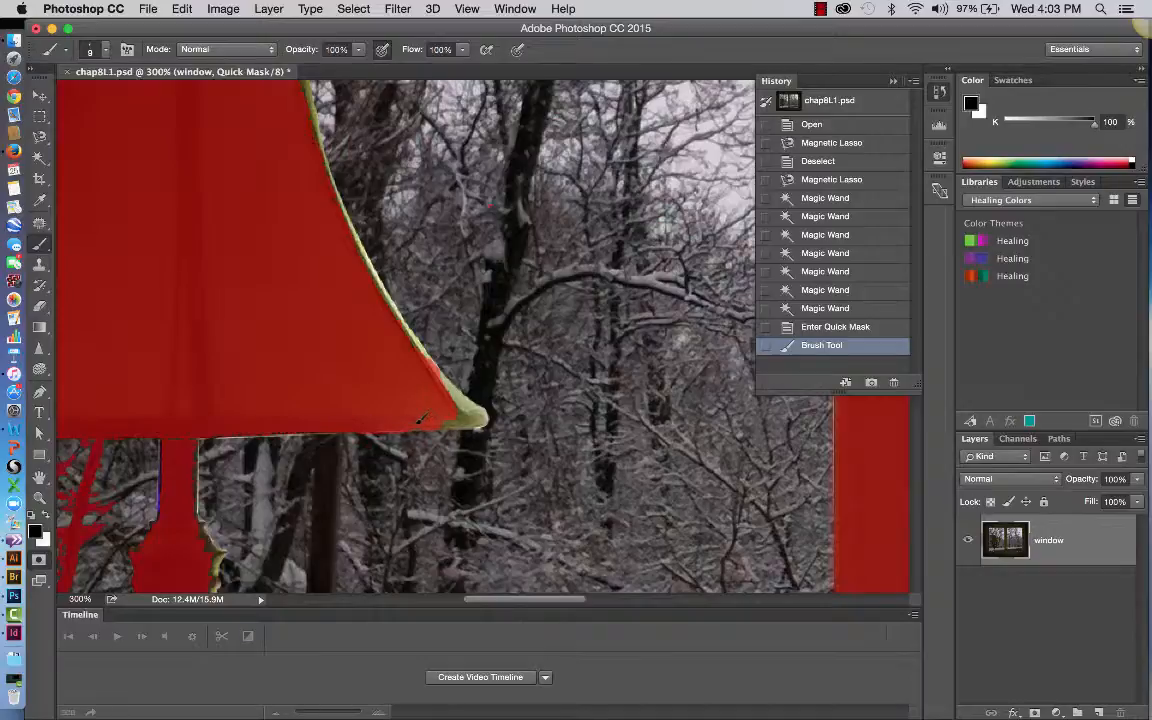
pyautogui.moveTo(445, 424)
pyautogui.mouseDown()
pyautogui.moveTo(483, 417)
pyautogui.moveTo(475, 411)
pyautogui.mouseUp()
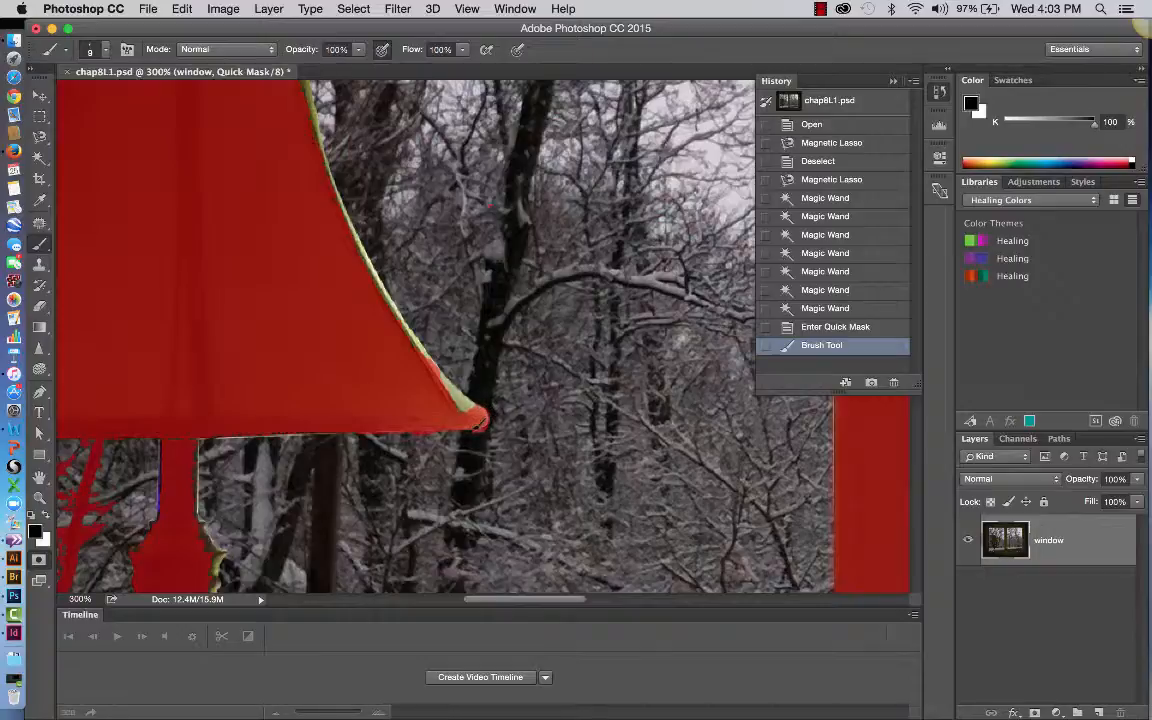
pyautogui.click(478, 421)
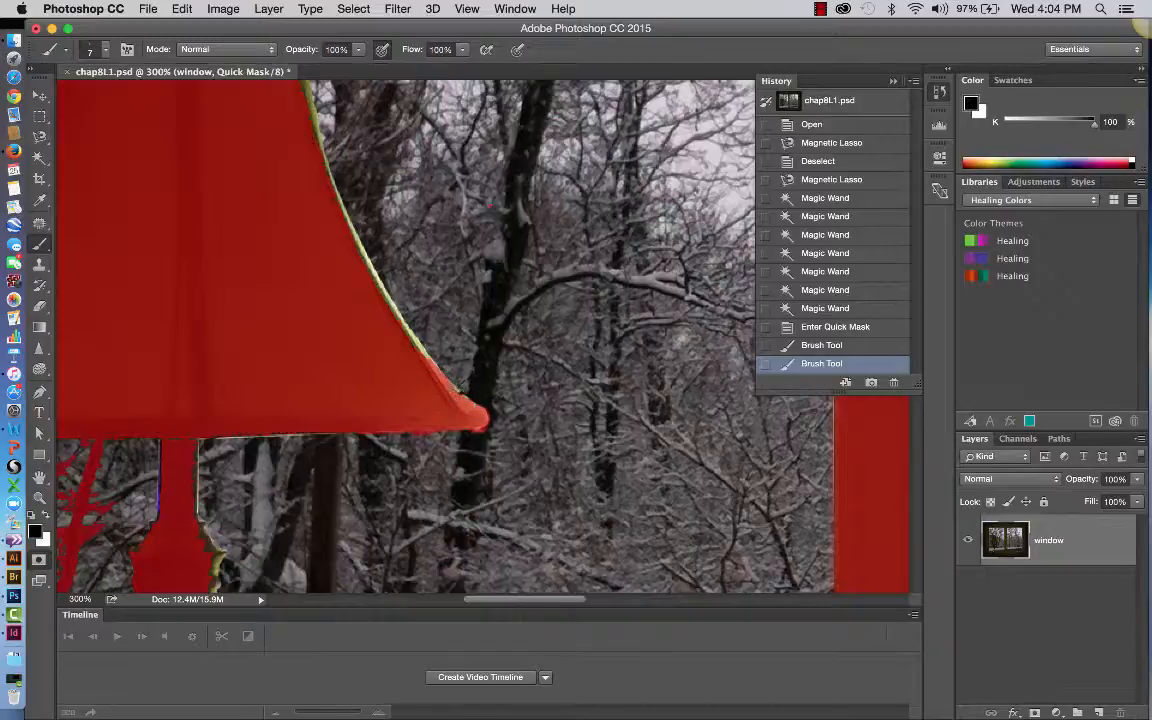
pyautogui.moveTo(417, 352); pyautogui.dragTo(429, 372)
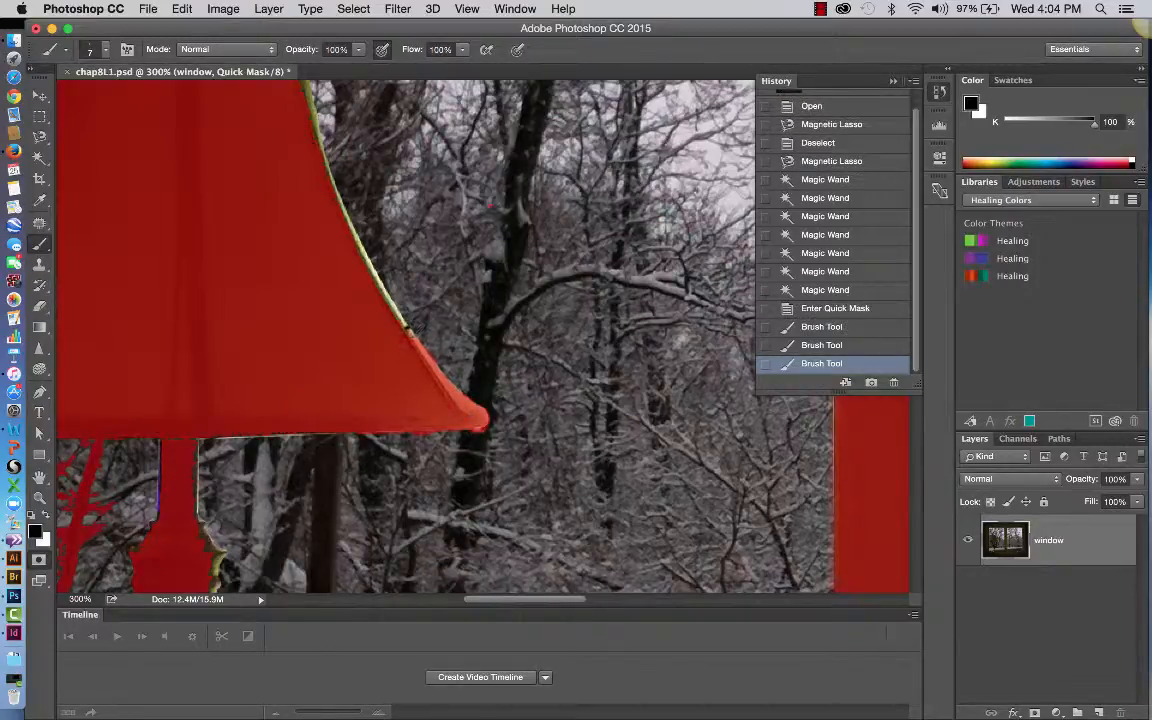
pyautogui.moveTo(409, 337)
pyautogui.mouseDown()
pyautogui.moveTo(358, 240)
pyautogui.moveTo(330, 222)
pyautogui.moveTo(306, 178)
pyautogui.moveTo(352, 270)
pyautogui.moveTo(374, 269)
pyautogui.moveTo(417, 337)
pyautogui.moveTo(310, 195)
pyautogui.moveTo(325, 217)
pyautogui.moveTo(290, 100)
pyautogui.moveTo(315, 78)
pyautogui.moveTo(285, 187)
pyautogui.mouseUp()
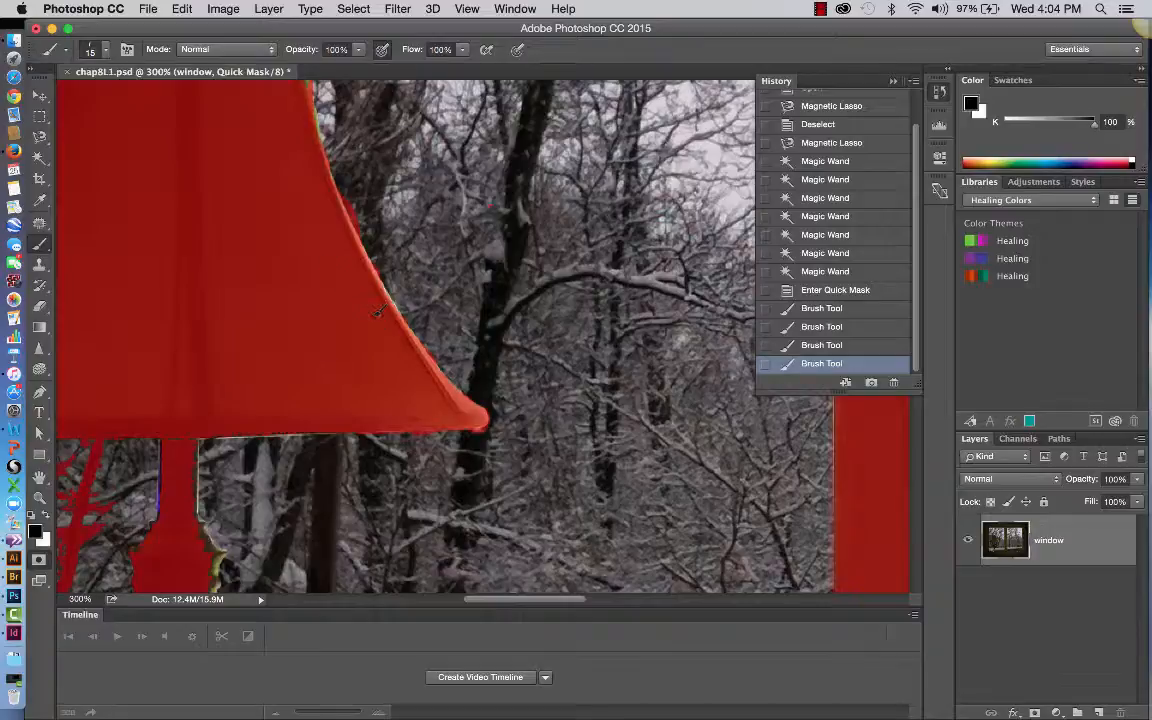
pyautogui.click(360, 370)
# Swap the foreground colour to white and brush away the lower part of the stray mask over the trees beneath the lampshade
pyautogui.scroll(-10, 249, 373)
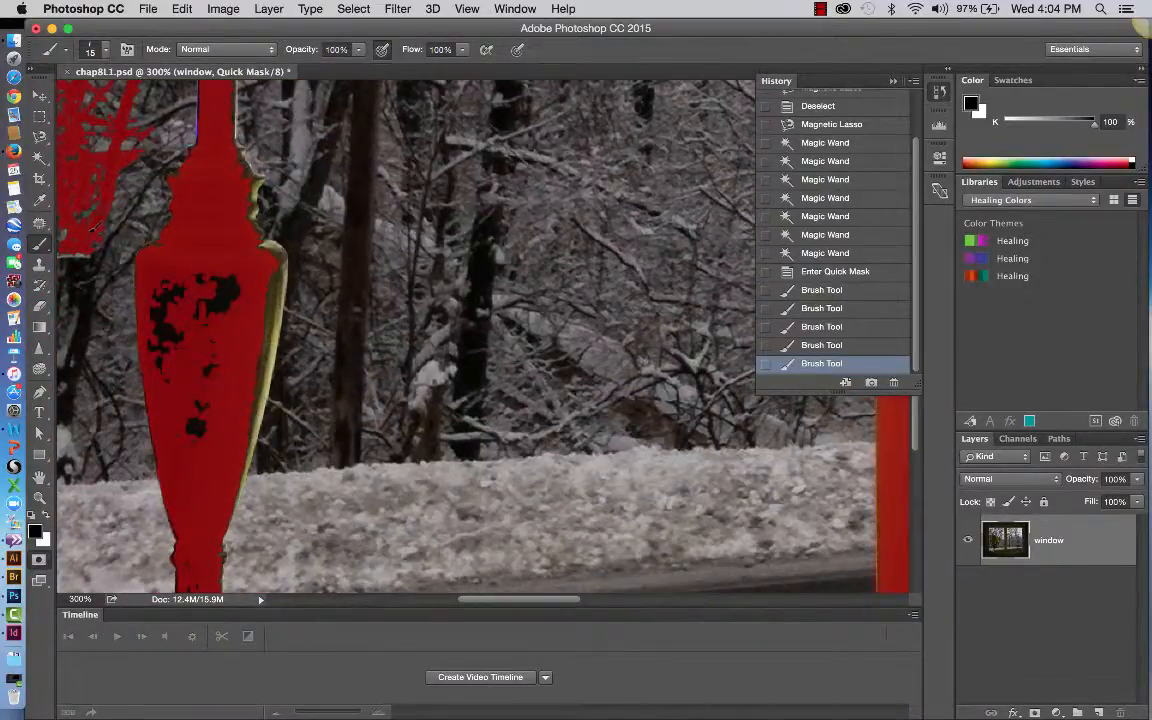
pyautogui.hscroll(-10, 90, 200)
pyautogui.scroll(3, 90, 200)
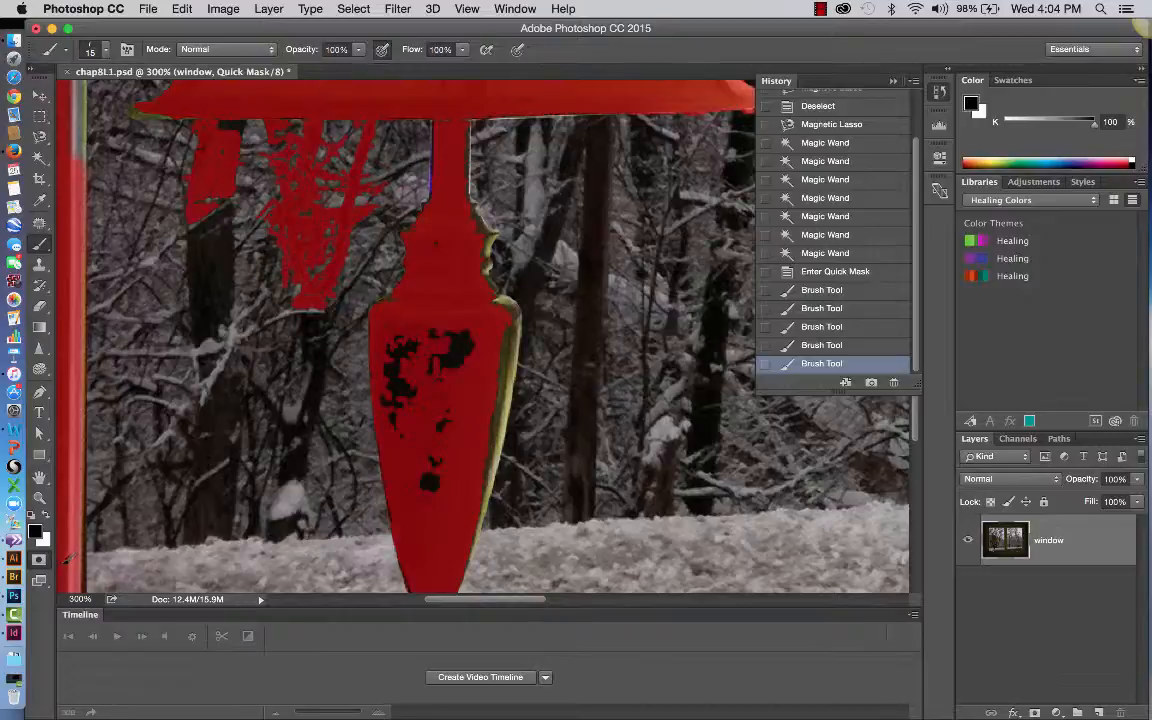
pyautogui.click(46, 517)
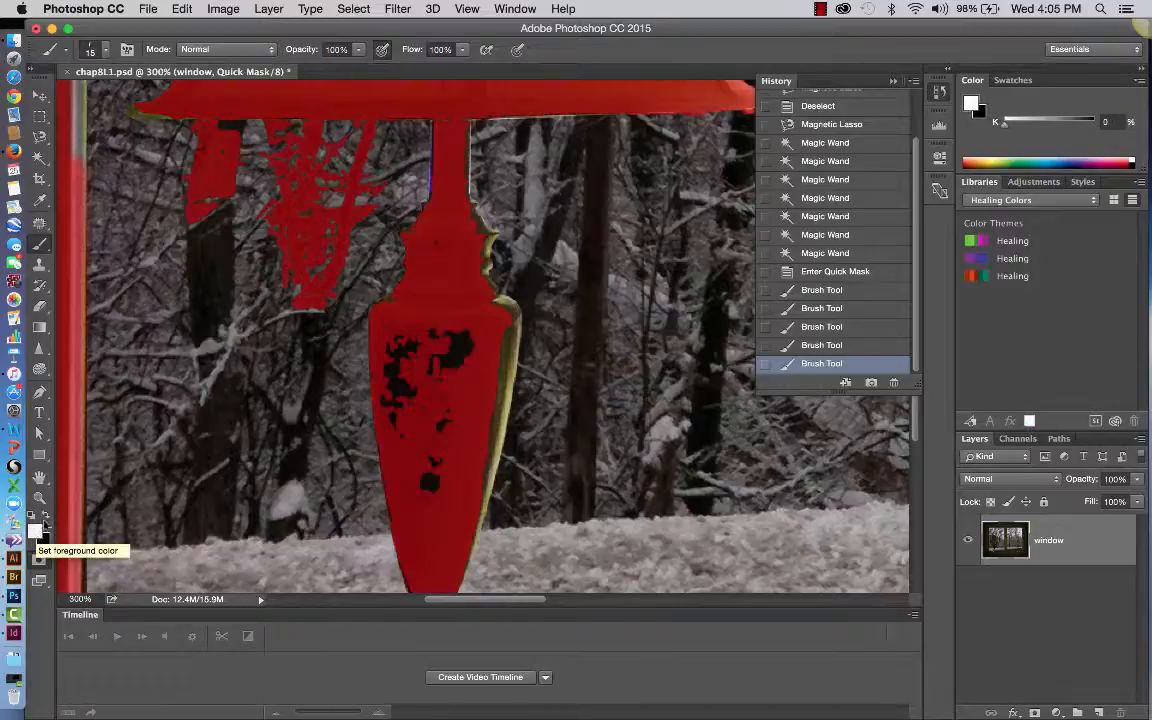
pyautogui.moveTo(329, 299)
pyautogui.mouseDown()
pyautogui.moveTo(297, 262)
pyautogui.moveTo(276, 266)
pyautogui.moveTo(290, 270)
pyautogui.moveTo(280, 240)
pyautogui.moveTo(270, 255)
pyautogui.moveTo(260, 230)
pyautogui.moveTo(265, 250)
pyautogui.moveTo(318, 280)
pyautogui.moveTo(298, 242)
pyautogui.moveTo(311, 248)
pyautogui.moveTo(316, 212)
pyautogui.moveTo(302, 200)
pyautogui.moveTo(335, 237)
pyautogui.moveTo(314, 180)
pyautogui.moveTo(348, 183)
pyautogui.moveTo(311, 206)
pyautogui.moveTo(340, 235)
pyautogui.mouseUp()
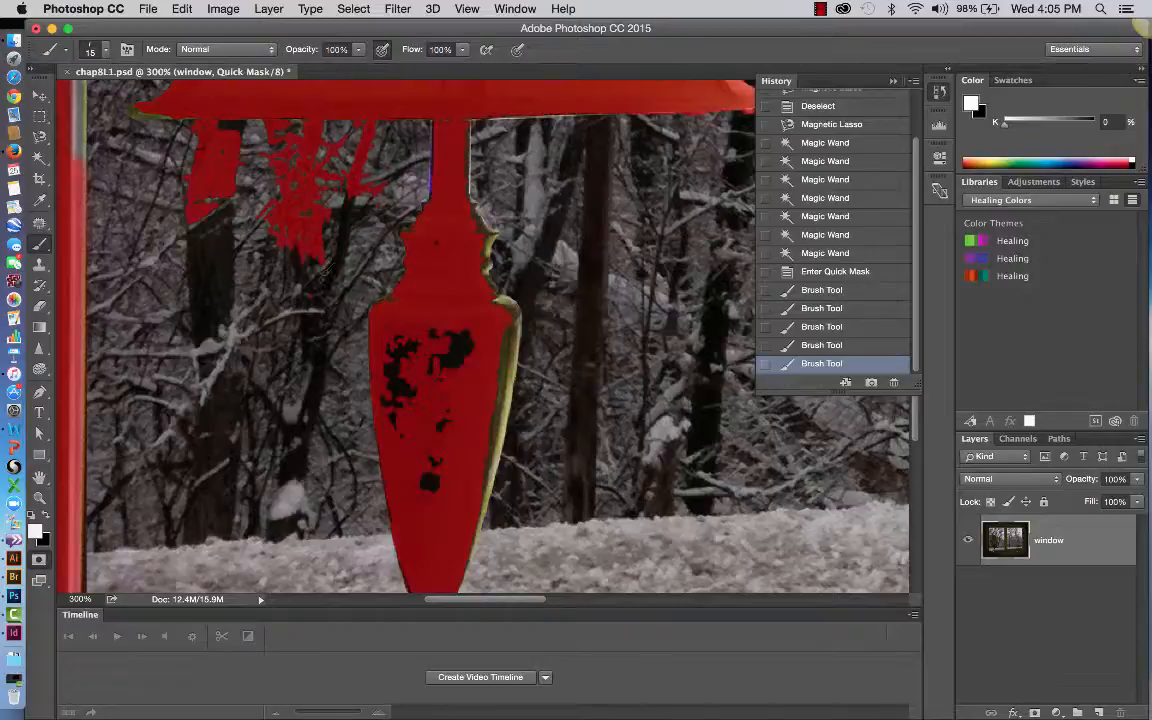
pyautogui.moveTo(281, 273); pyautogui.dragTo(287, 262)
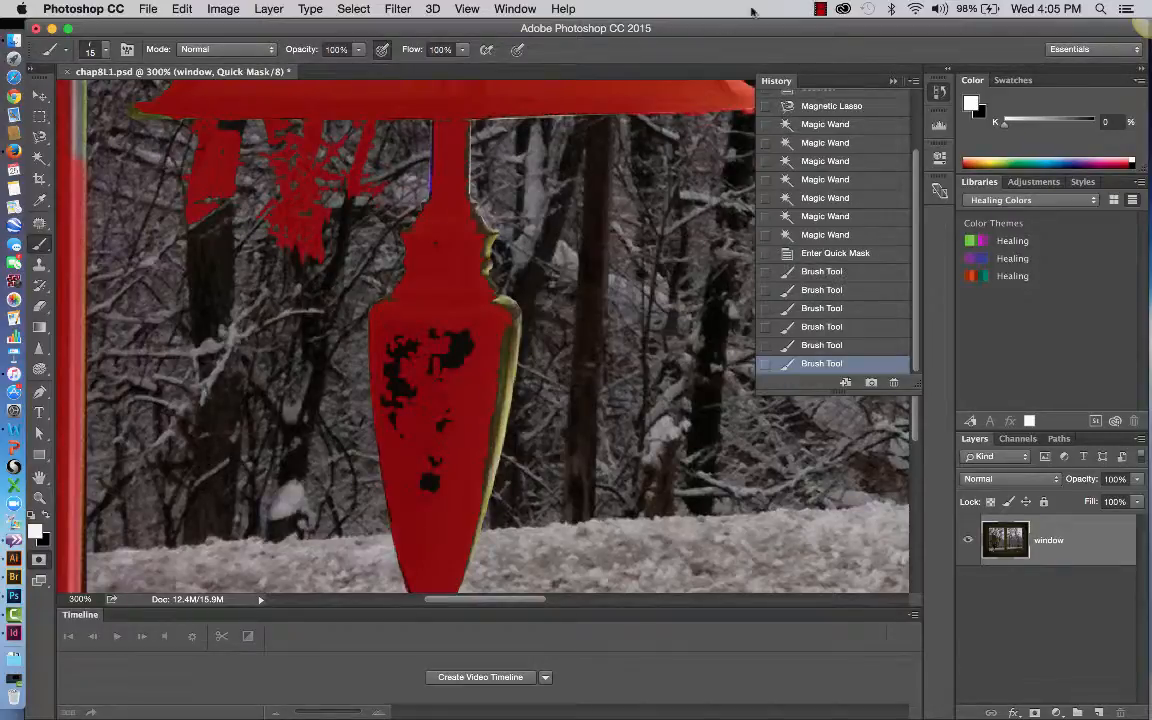
pyautogui.click(820, 9)
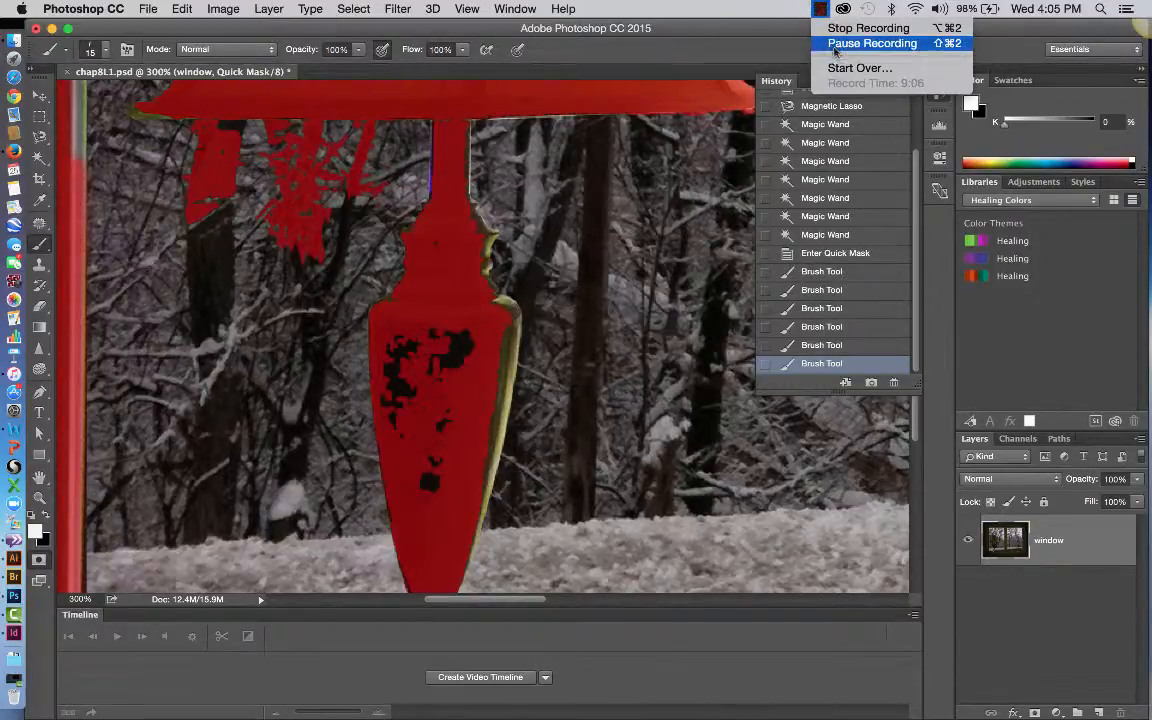
pyautogui.click(870, 43)
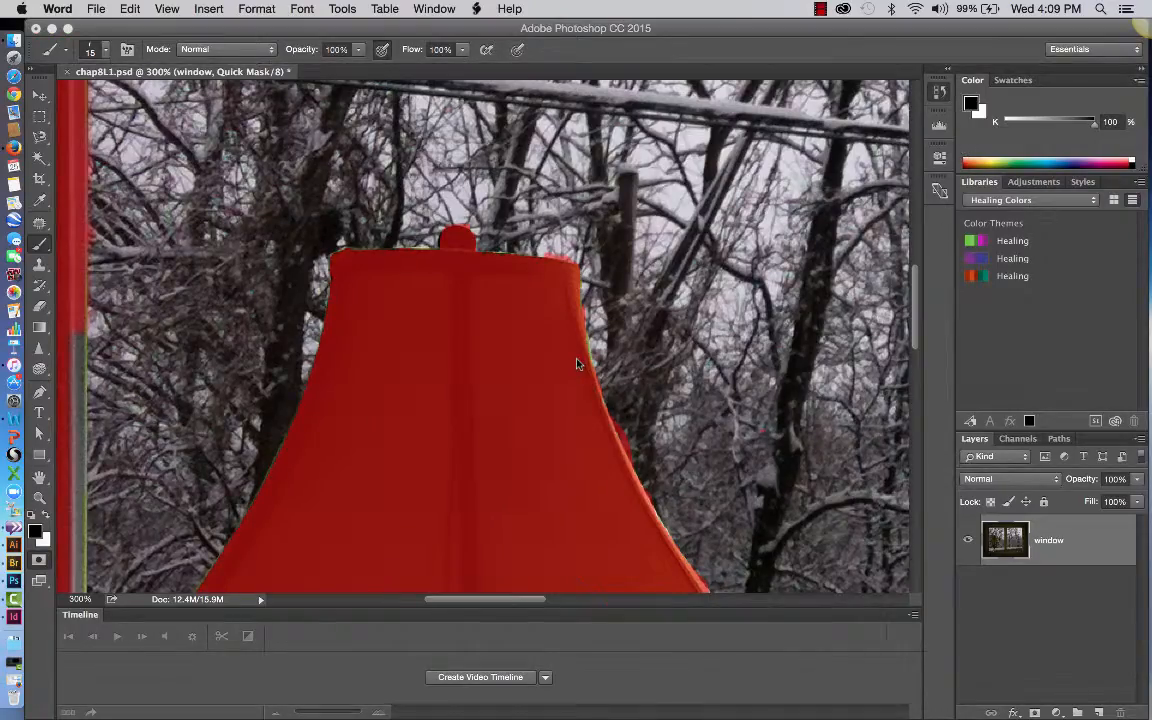
# Erase the stray mask spot under the lampshade's bottom edge with white, and exit Quick Mask to check the selection on the whole image
pyautogui.scroll(-10, 537, 442)
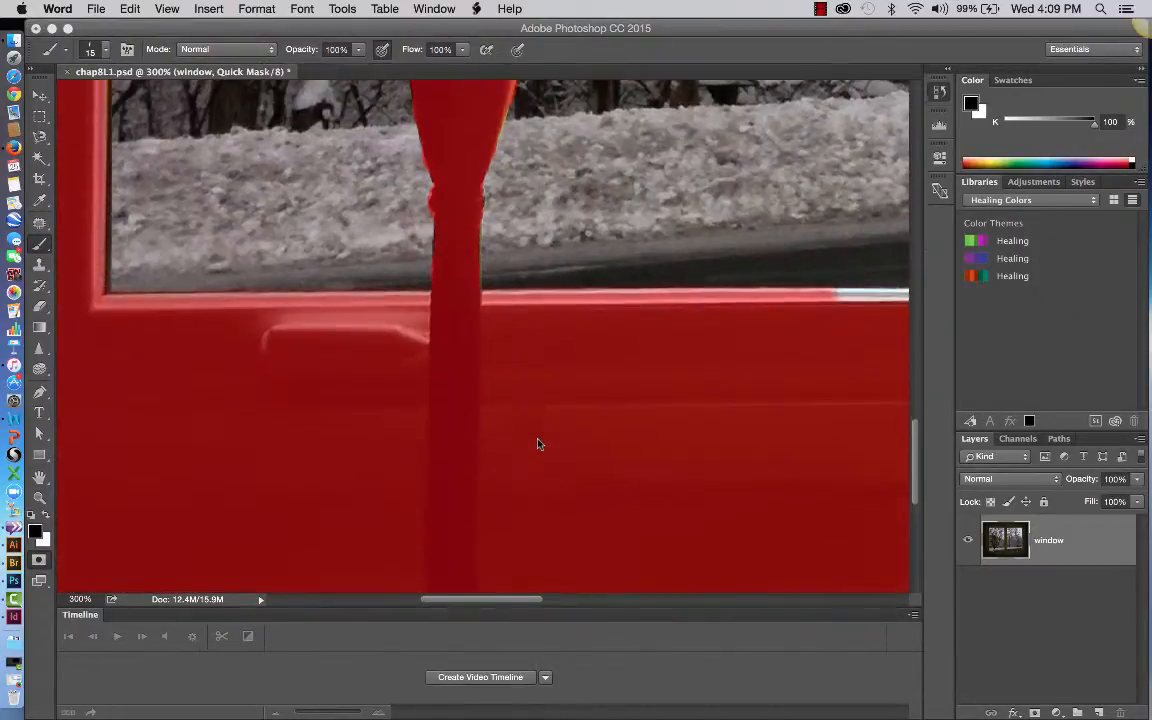
pyautogui.scroll(10, 537, 444)
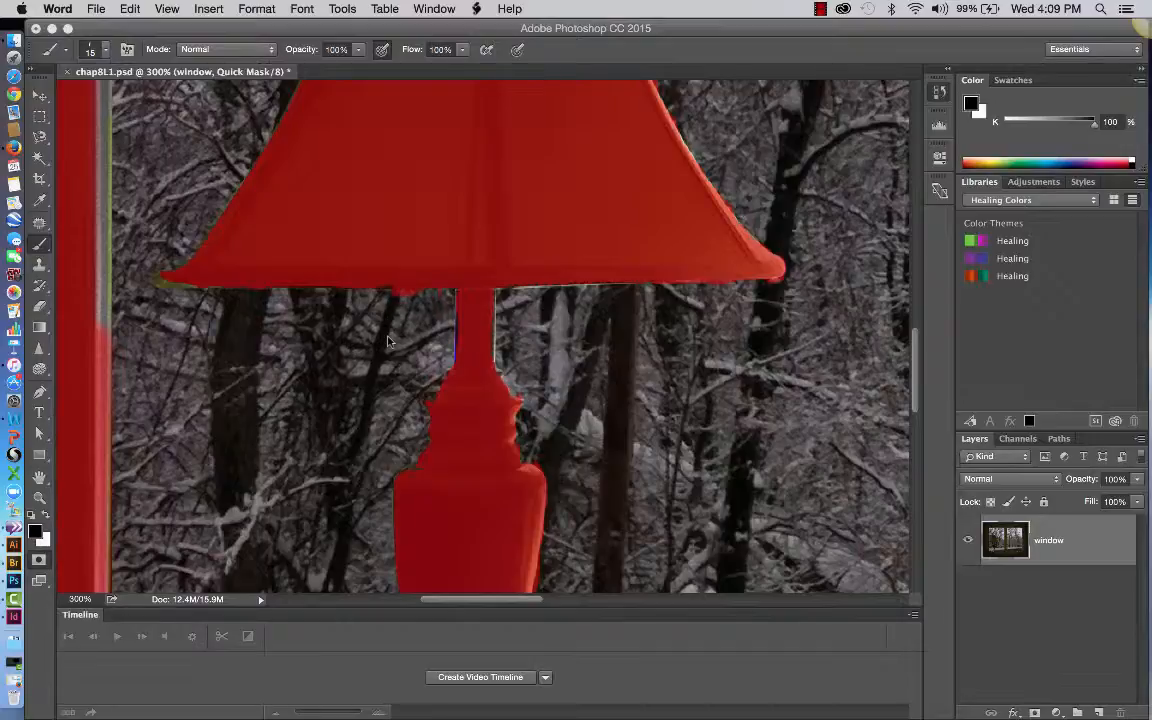
pyautogui.click(44, 517)
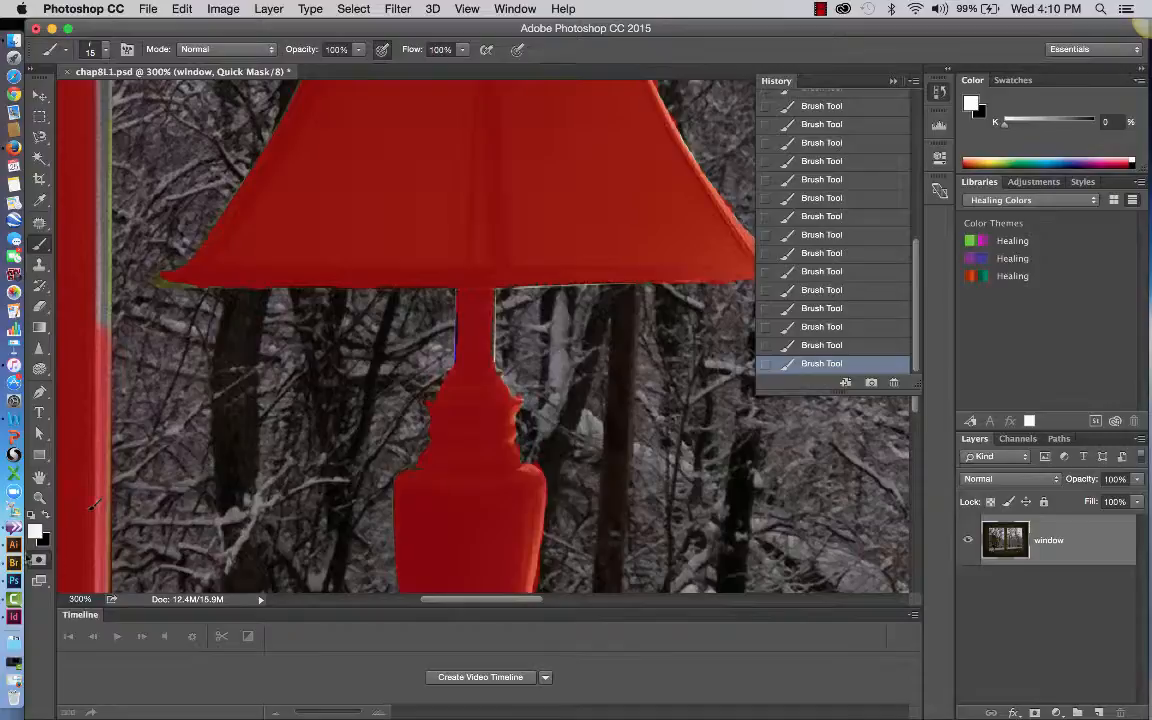
pyautogui.click(39, 560)
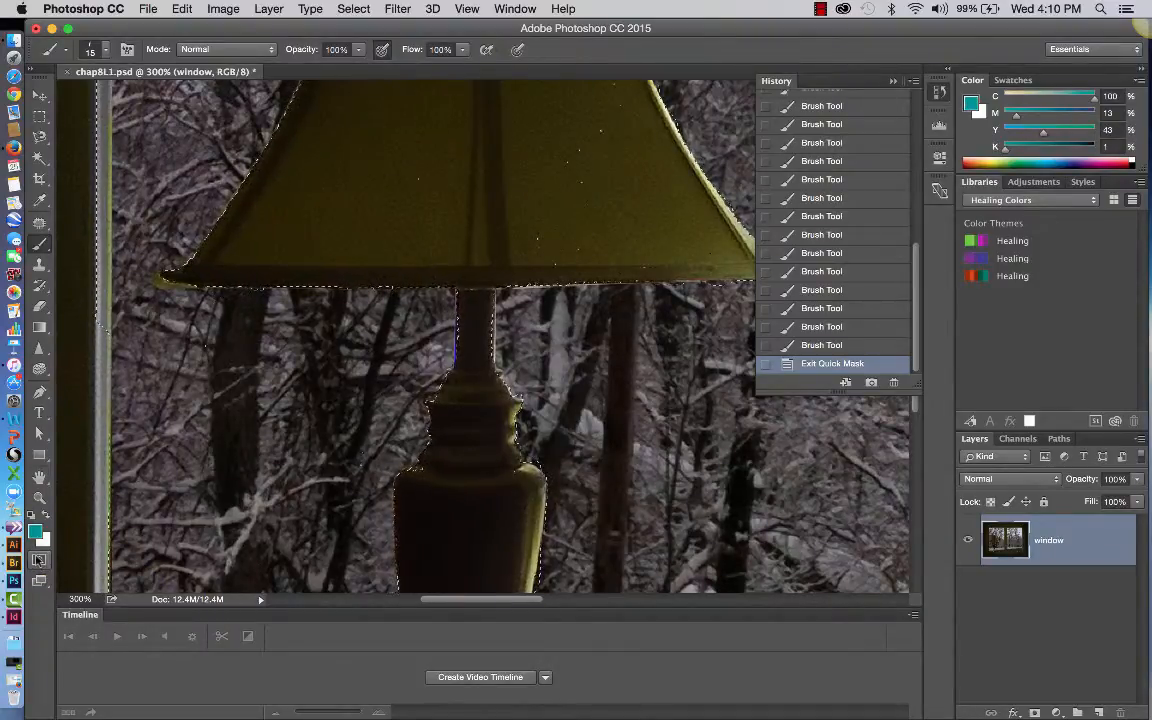
pyautogui.press('super+0')
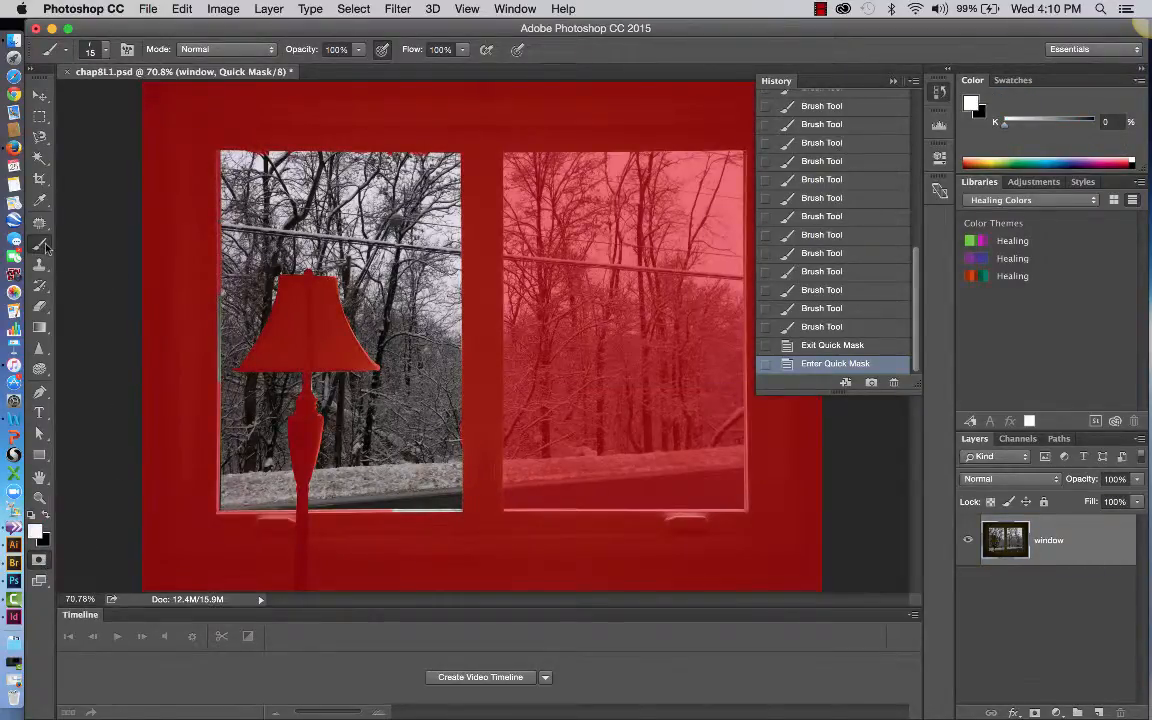
# Swap the foreground colour to black, mask the spot inside the lampshade's lower-right edge with the brush, and exit Quick Mask
pyautogui.press('x')
pyautogui.click(357, 355)
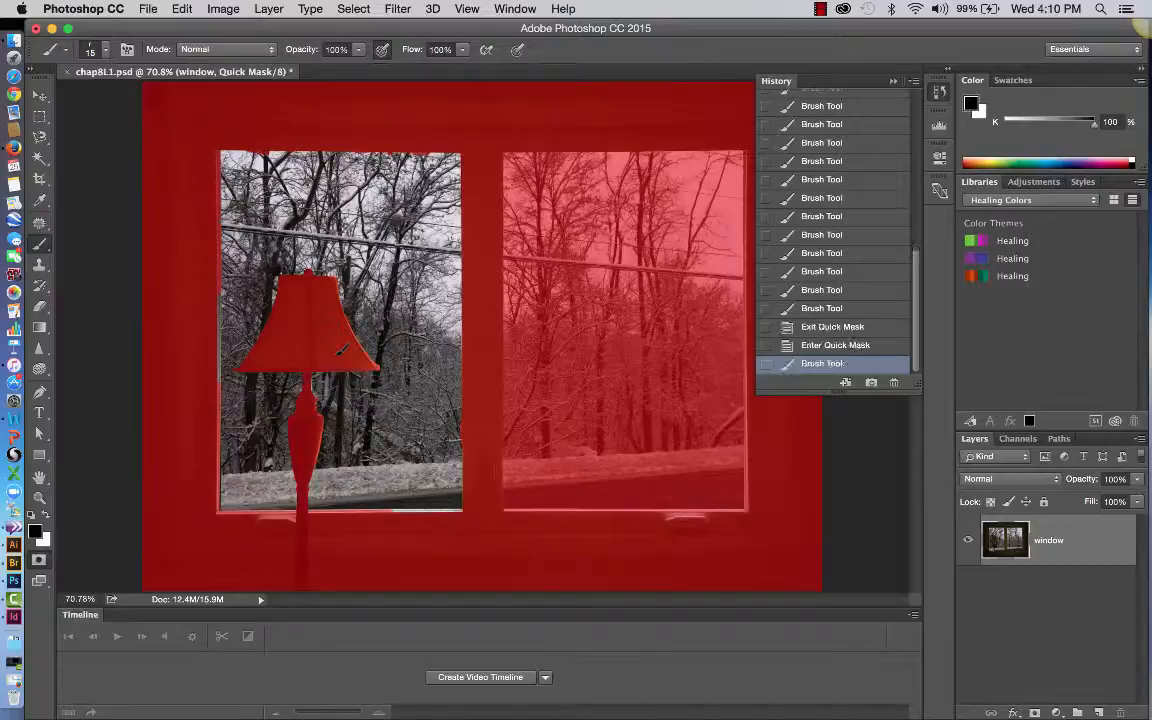
pyautogui.click(39, 563)
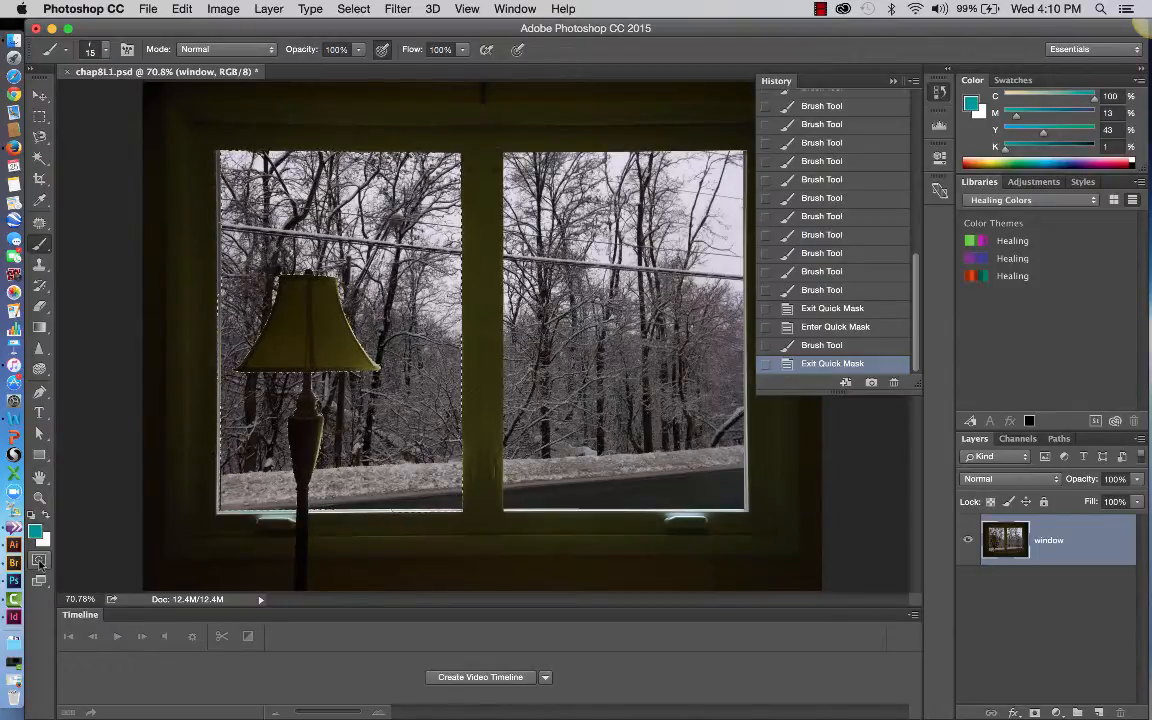
# Save the selection to a new channel named Window mask in chap8L1.psd
pyautogui.click(358, 9)
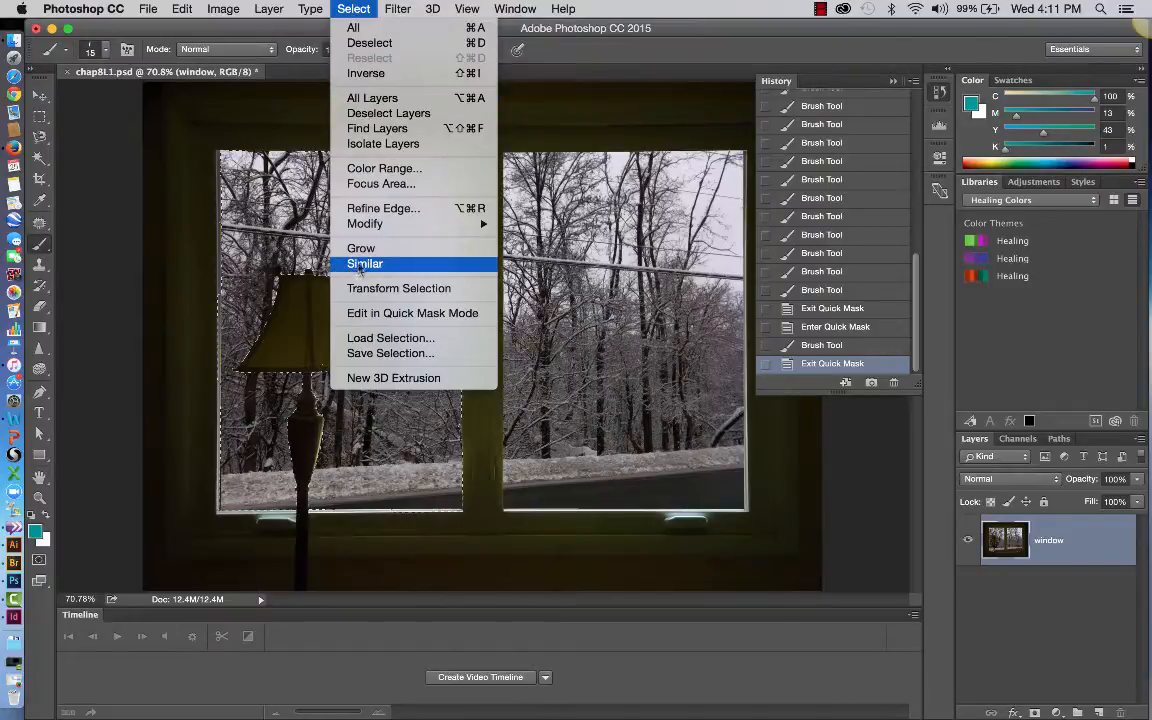
pyautogui.click(370, 353)
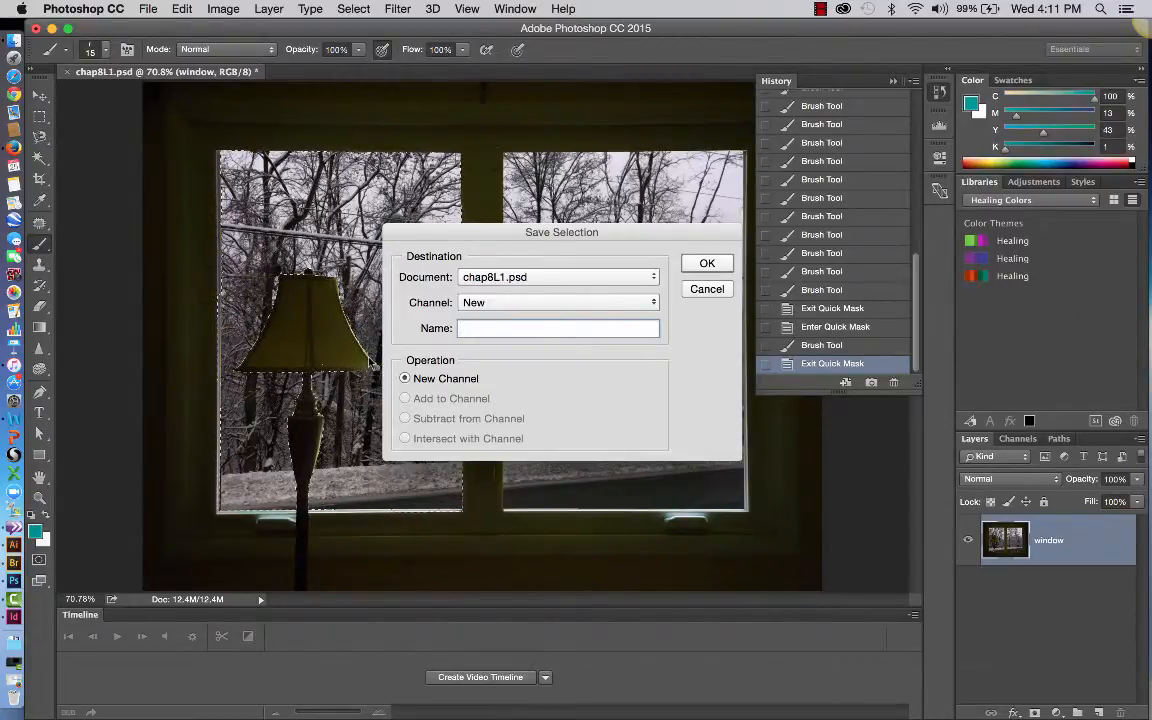
pyautogui.click(503, 302)
pyautogui.click(503, 302)
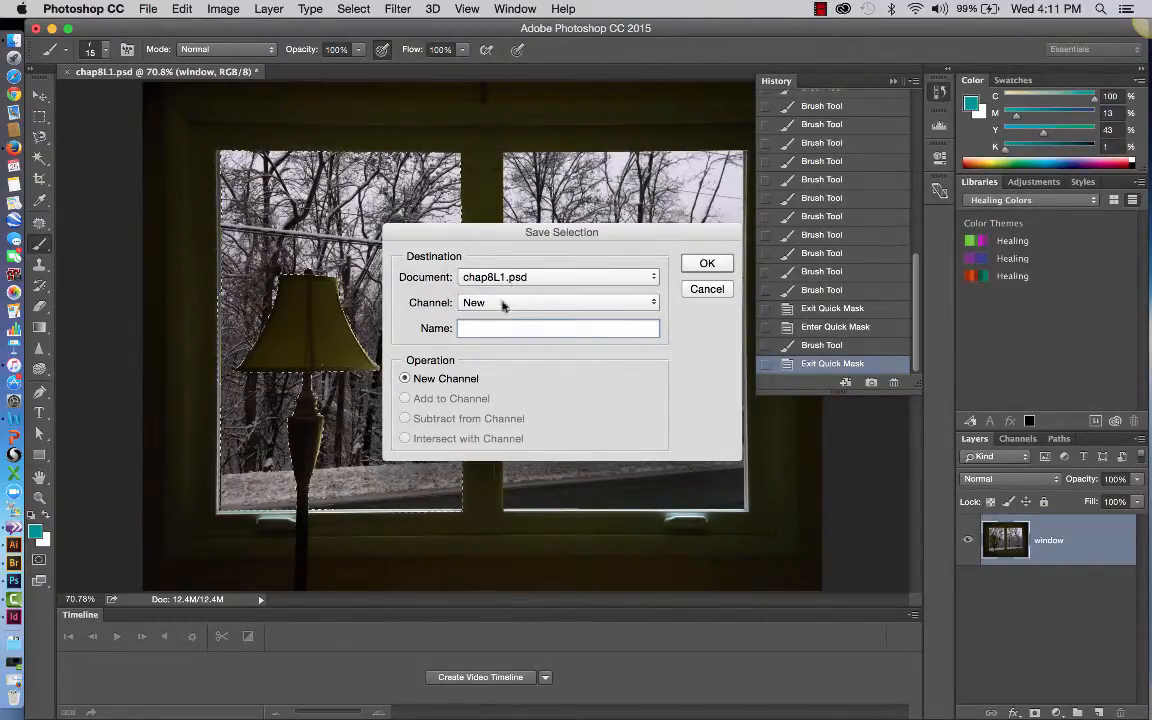
pyautogui.write('W')
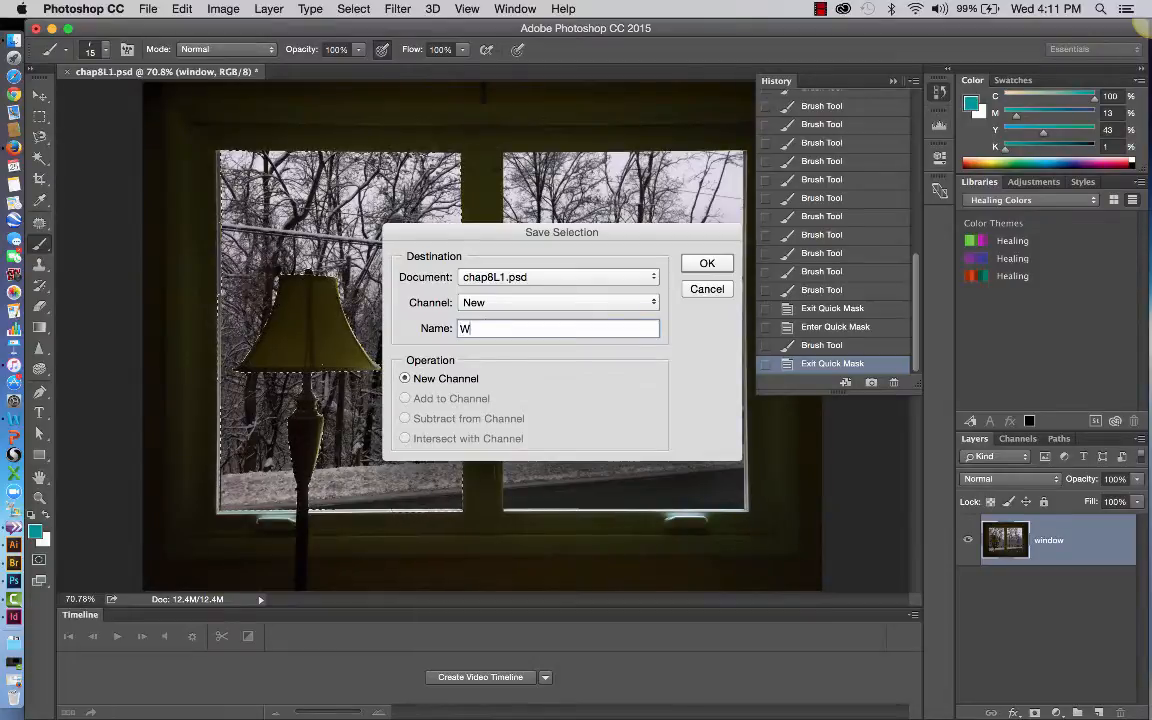
pyautogui.write('indo')
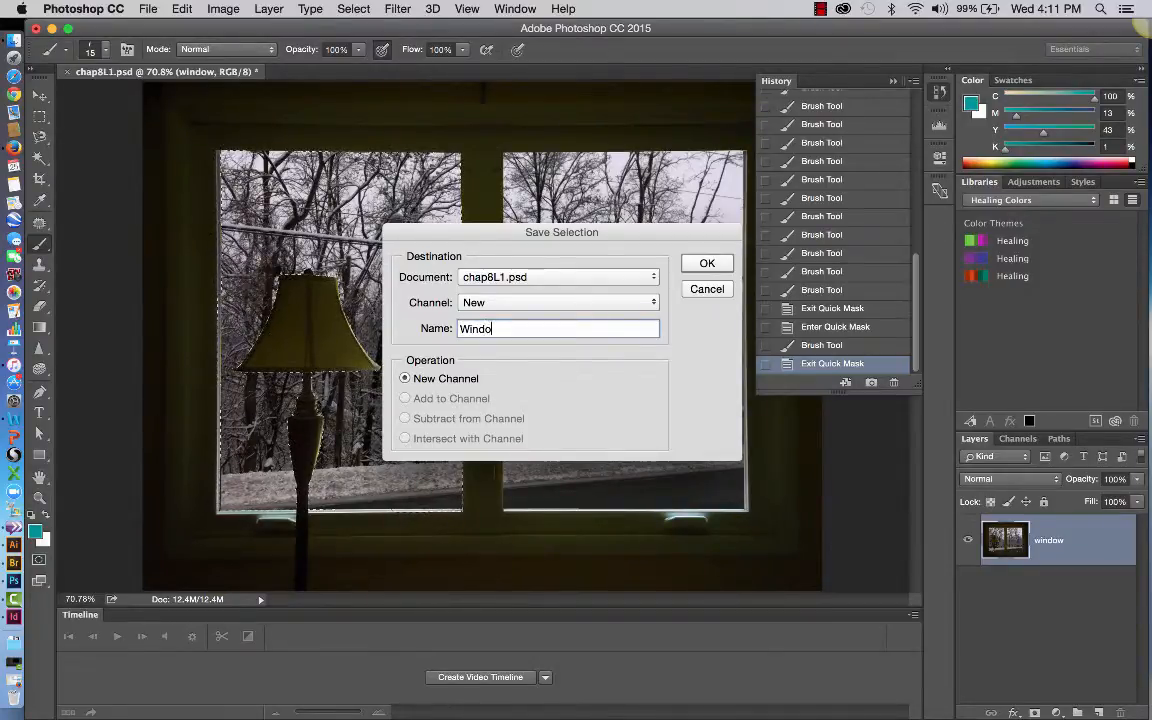
pyautogui.write('w m')
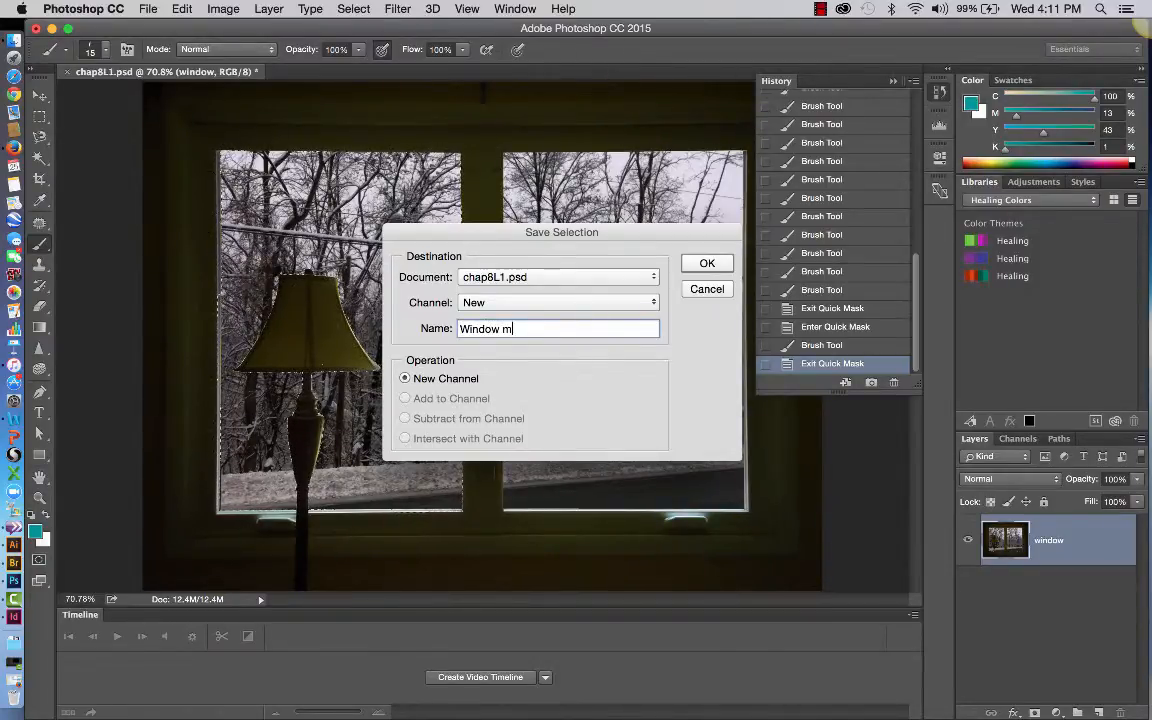
pyautogui.write('ask')
pyautogui.click(706, 264)
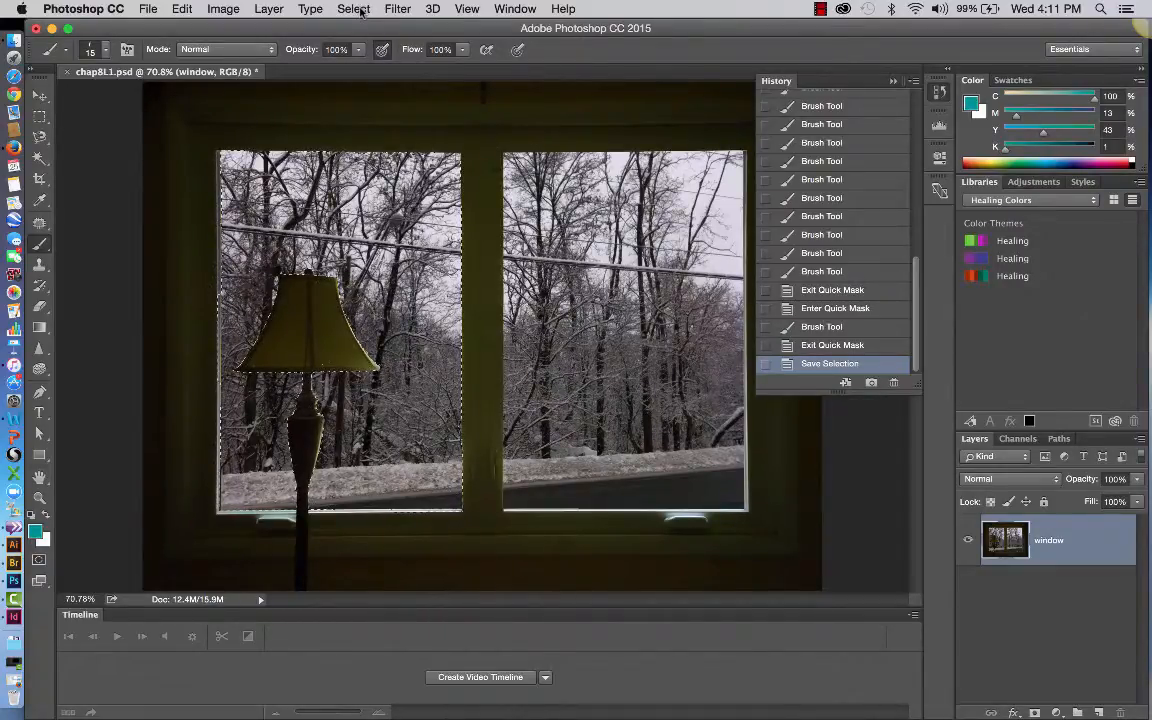
# Save the document, and save it again in Photoshop format as chap8L1 plus the author's surname, with Maximize Compatibility on
pyautogui.click(153, 11)
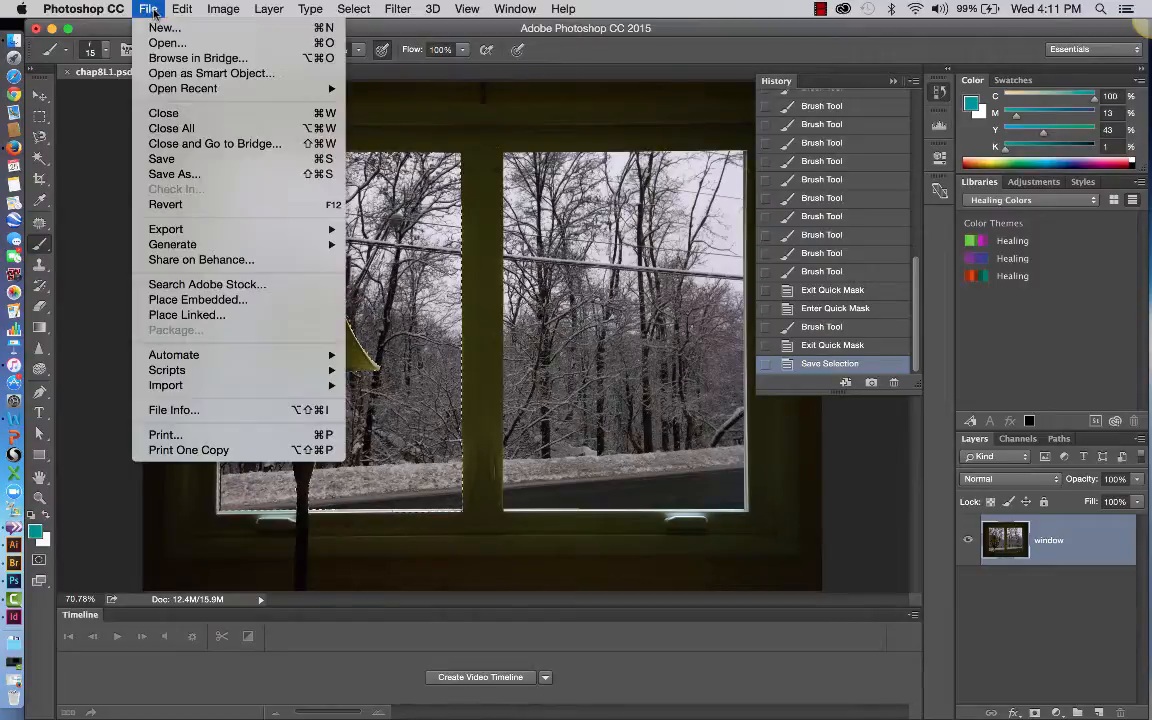
pyautogui.click(162, 159)
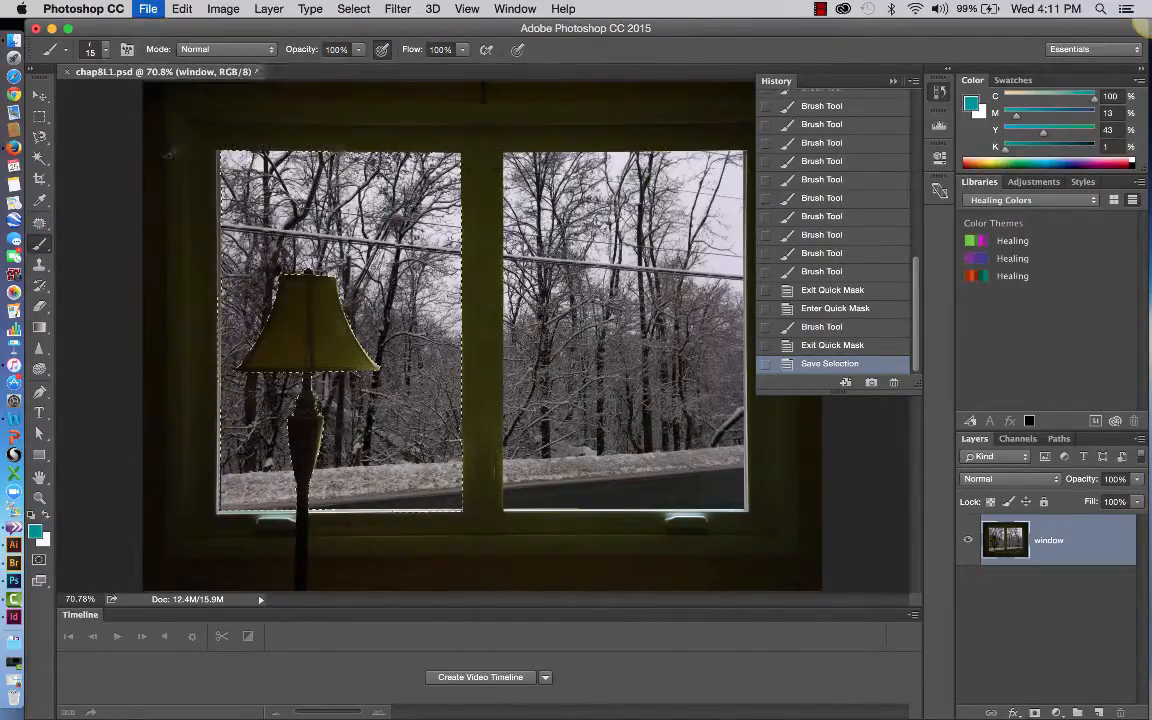
pyautogui.click(152, 9)
pyautogui.click(167, 176)
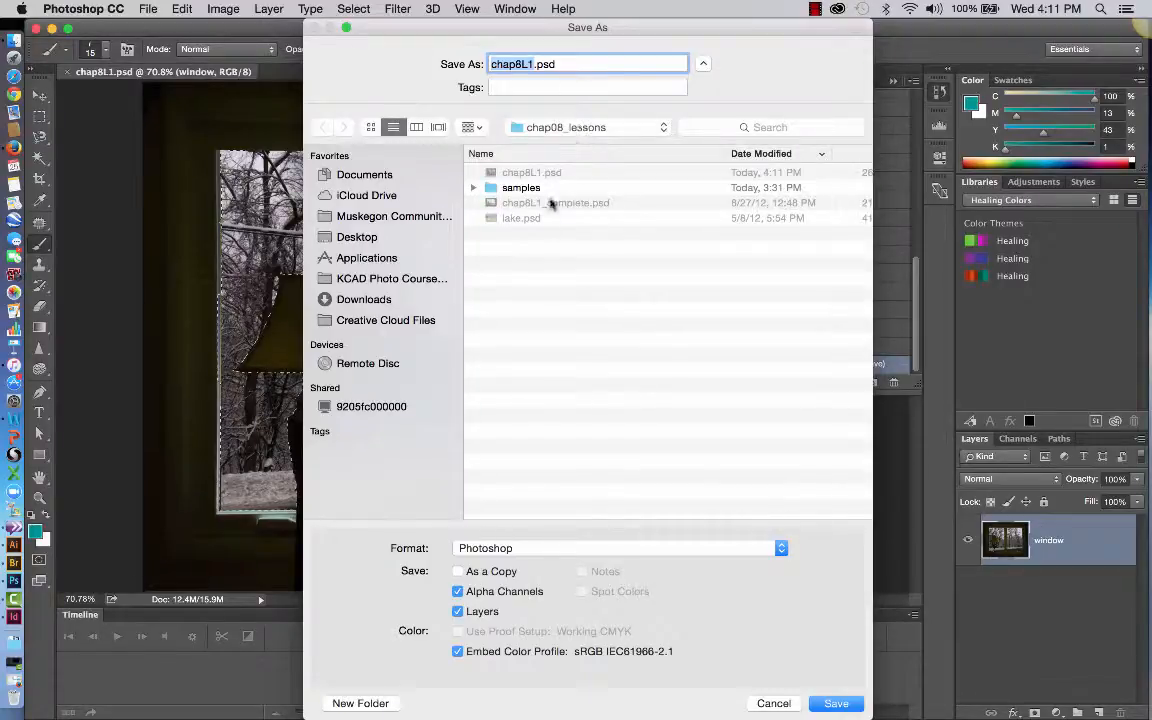
pyautogui.click(533, 64)
pyautogui.write('Sites')
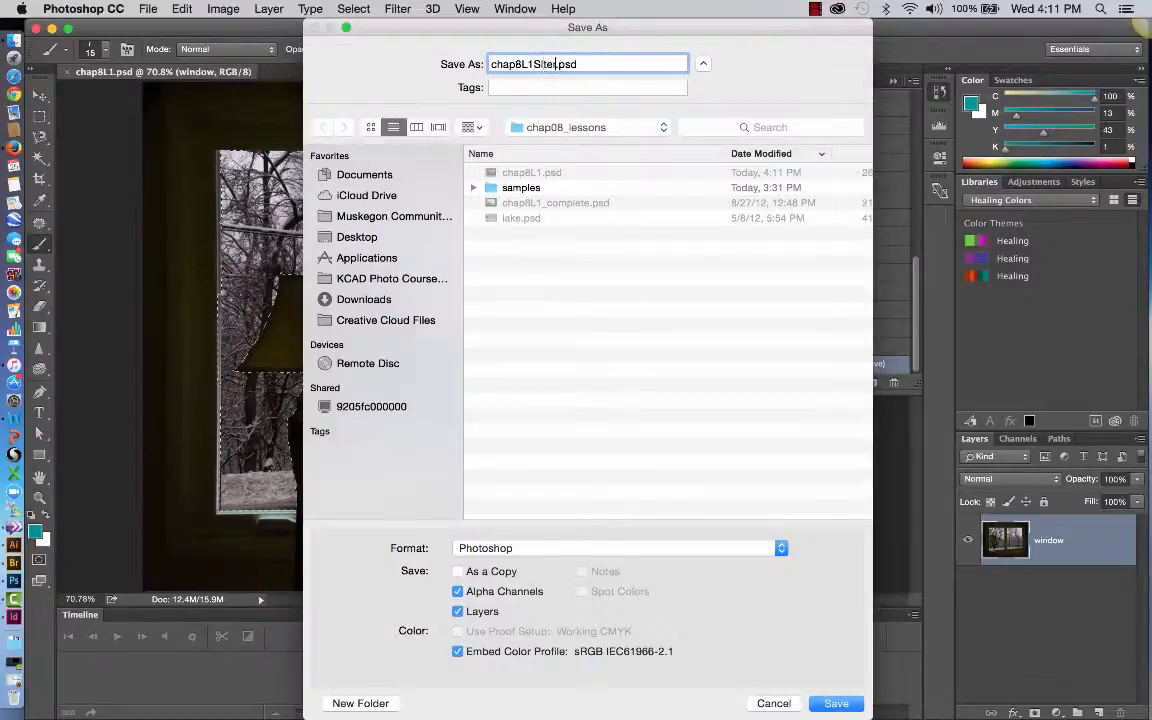
pyautogui.click(834, 704)
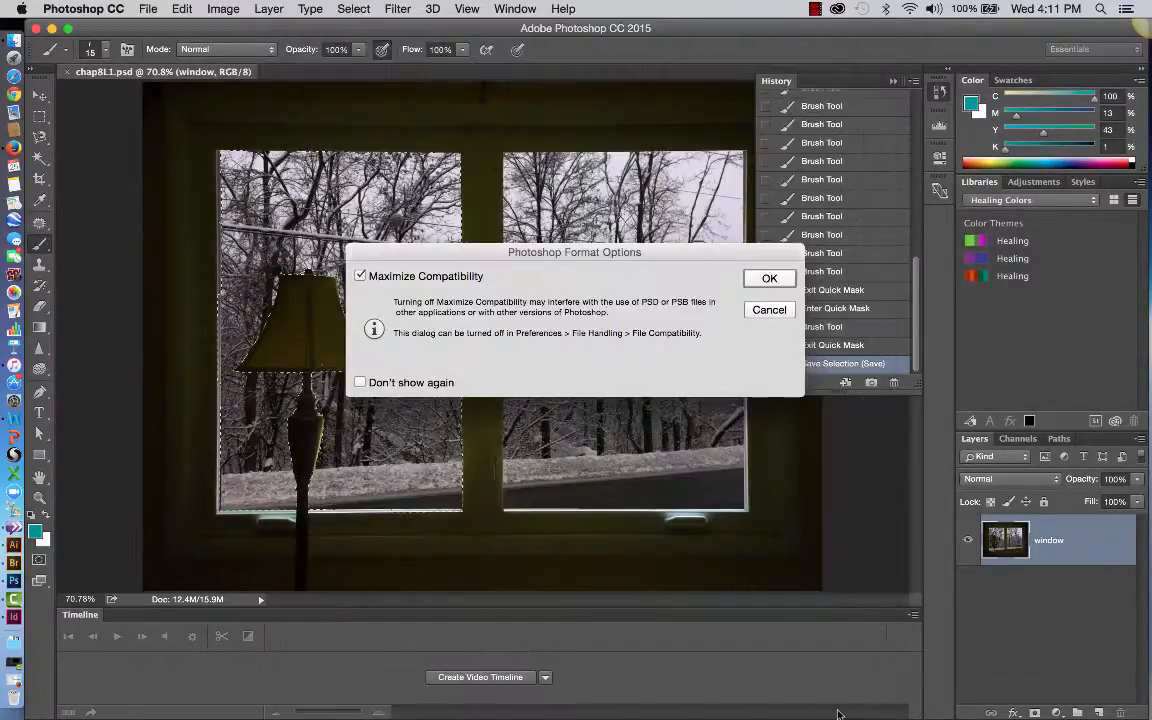
pyautogui.click(769, 279)
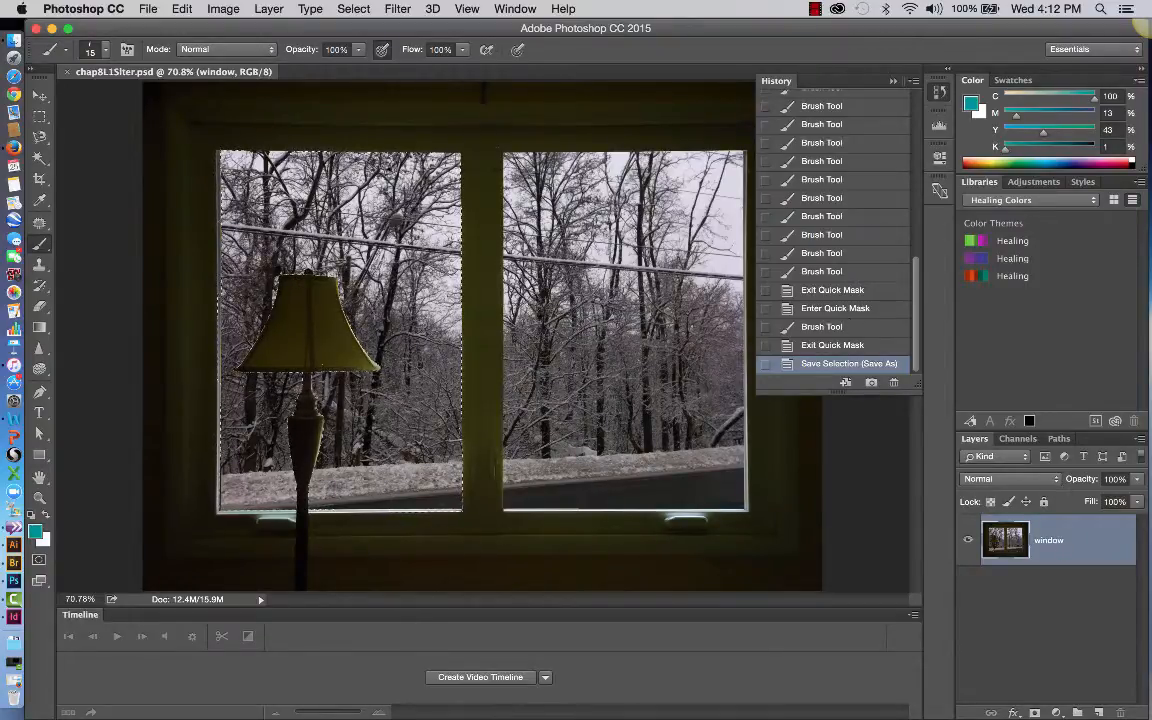
# Add the whole right window pane to the existing selection with the Rectangular Marquee tool
pyautogui.click(40, 116)
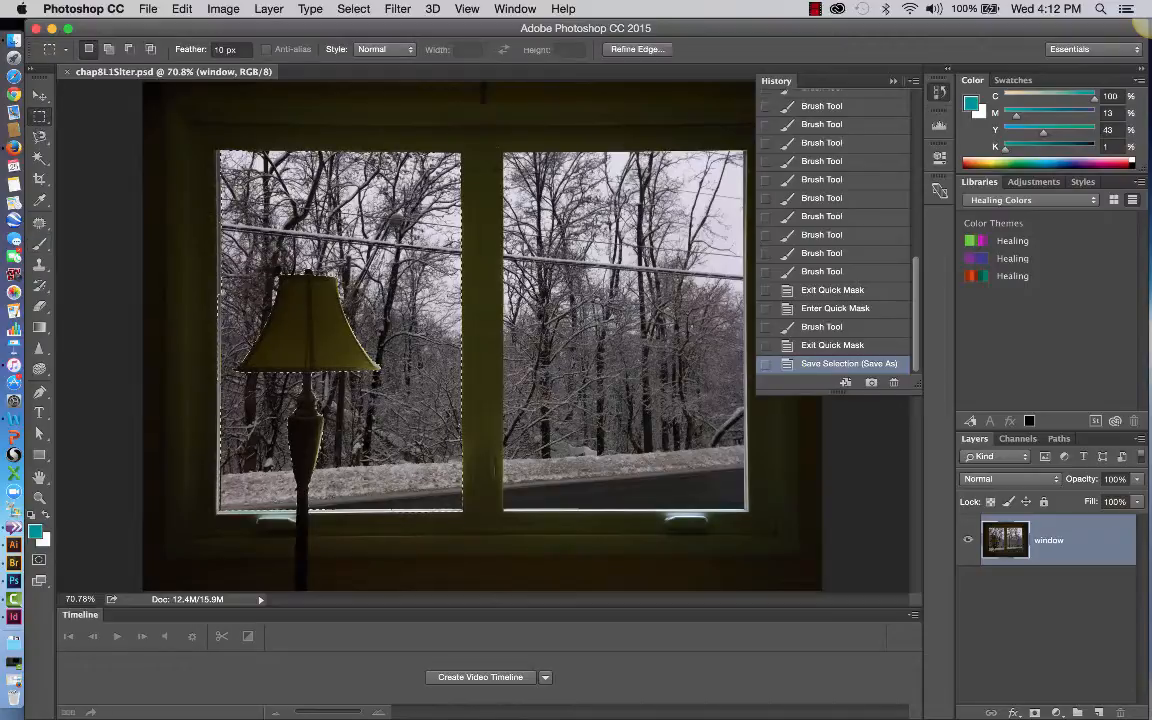
pyautogui.press('shift')
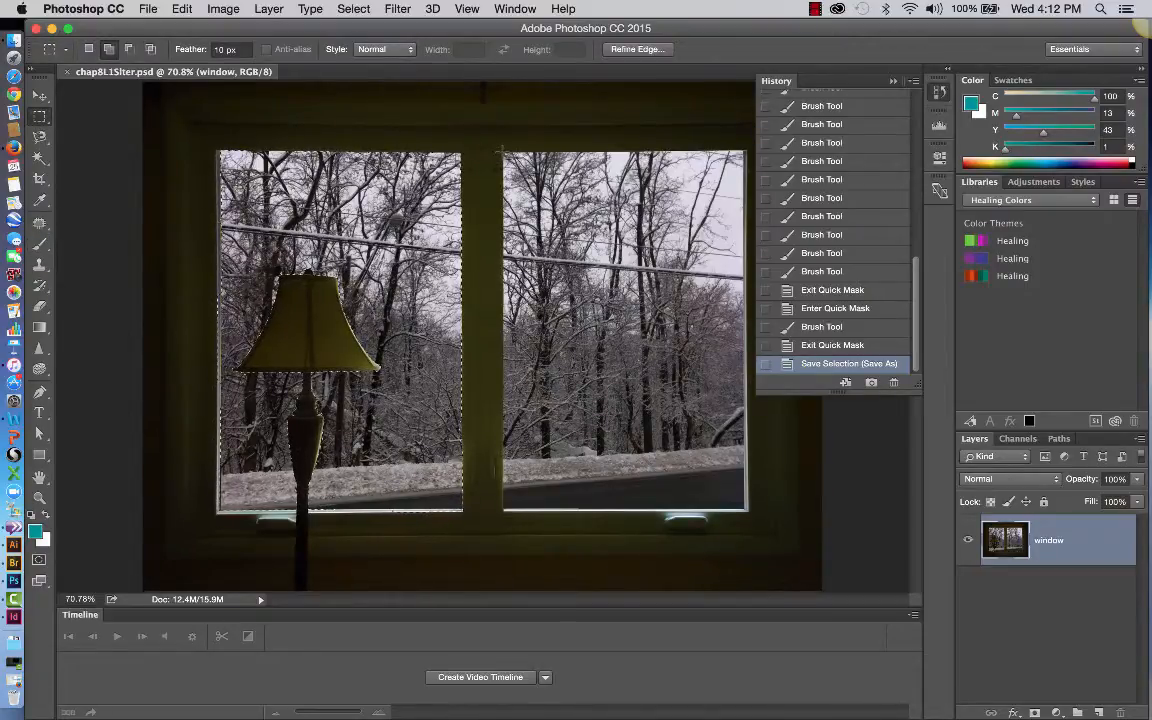
pyautogui.moveTo(500, 150); pyautogui.dragTo(749, 513)
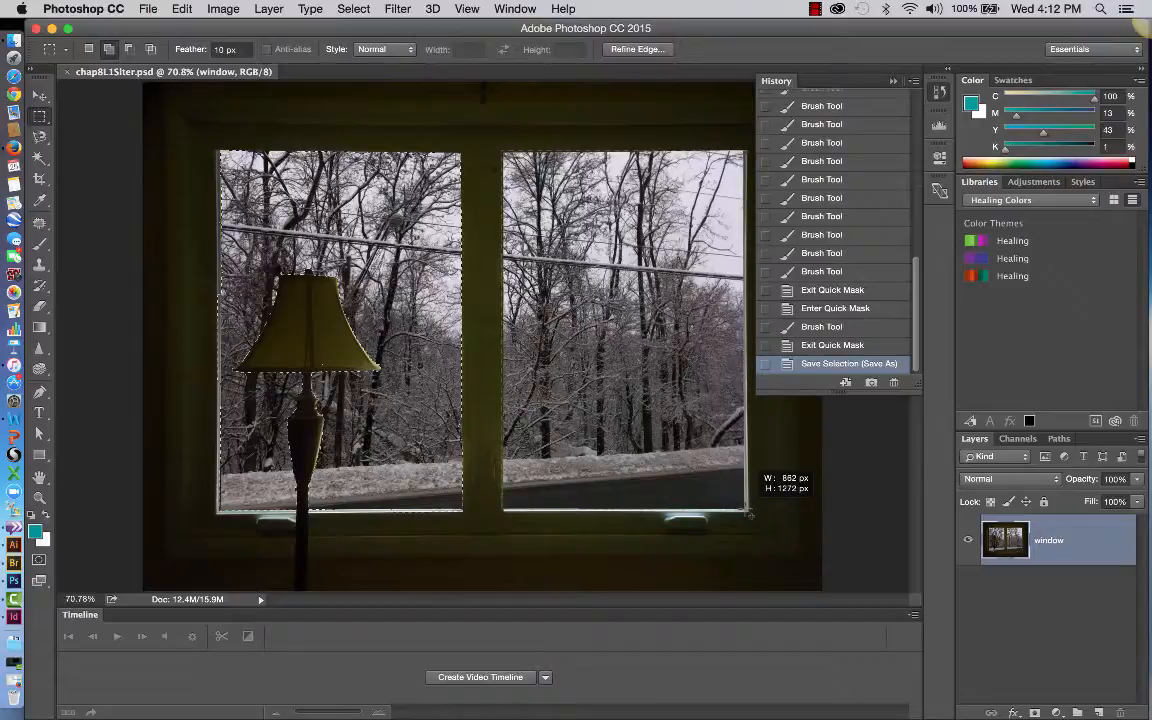
pyautogui.moveTo(749, 513); pyautogui.dragTo(747, 511)
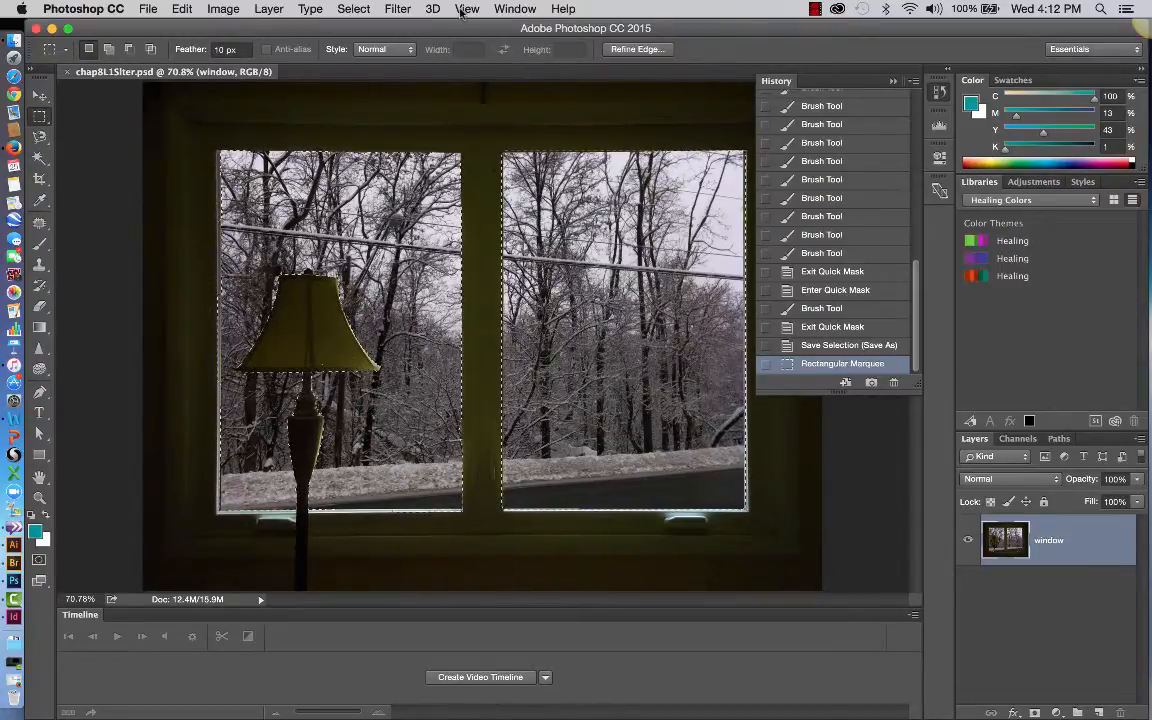
# Save the combined selection of both panes to a new channel named Window2Selection
pyautogui.click(354, 9)
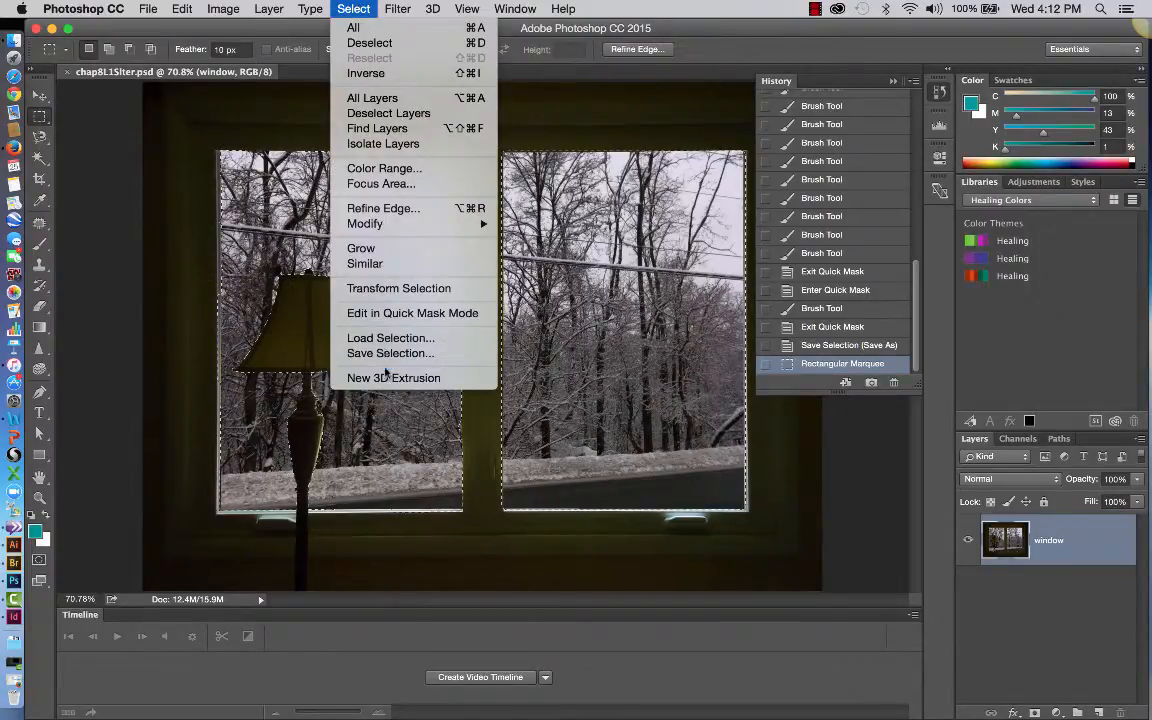
pyautogui.click(387, 354)
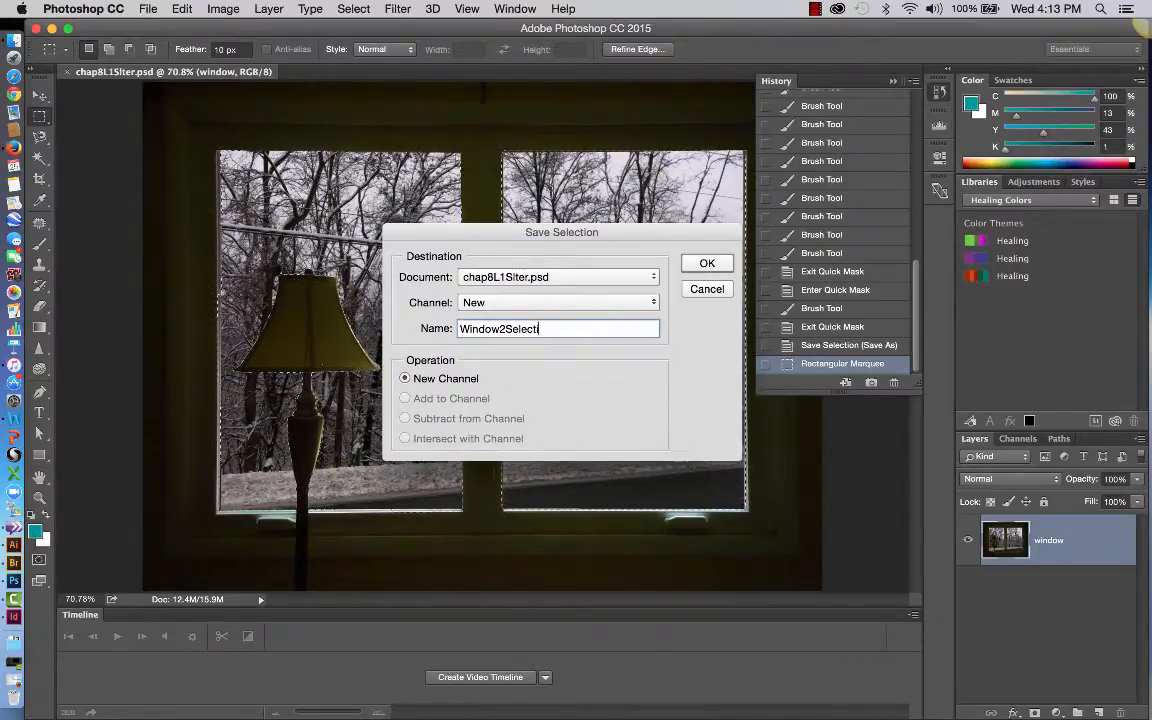
pyautogui.click(706, 264)
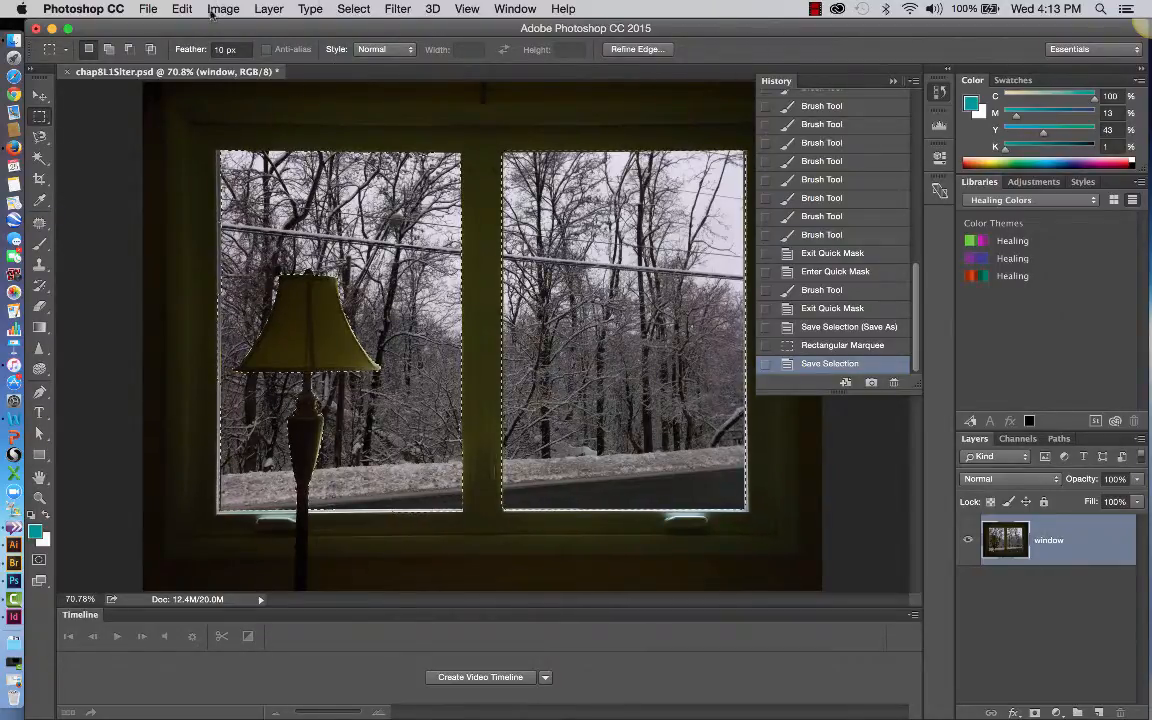
# Add a layer mask to the window layer that hides the selected panes
pyautogui.click(269, 9)
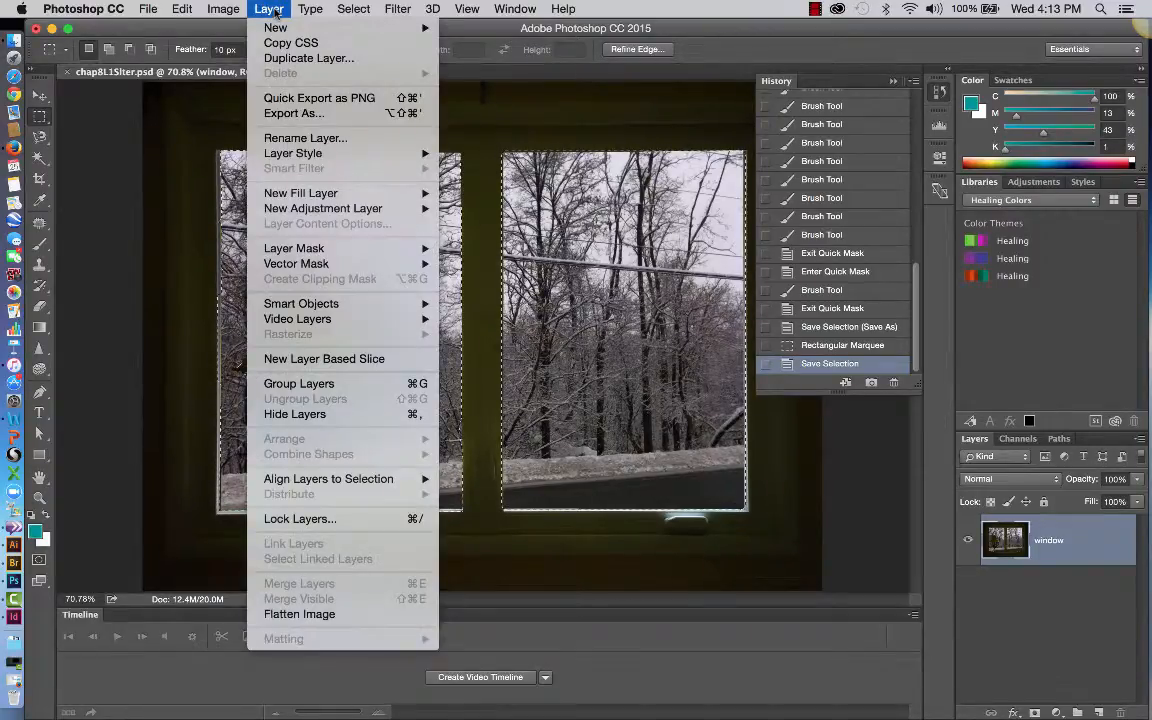
pyautogui.moveTo(413, 252)
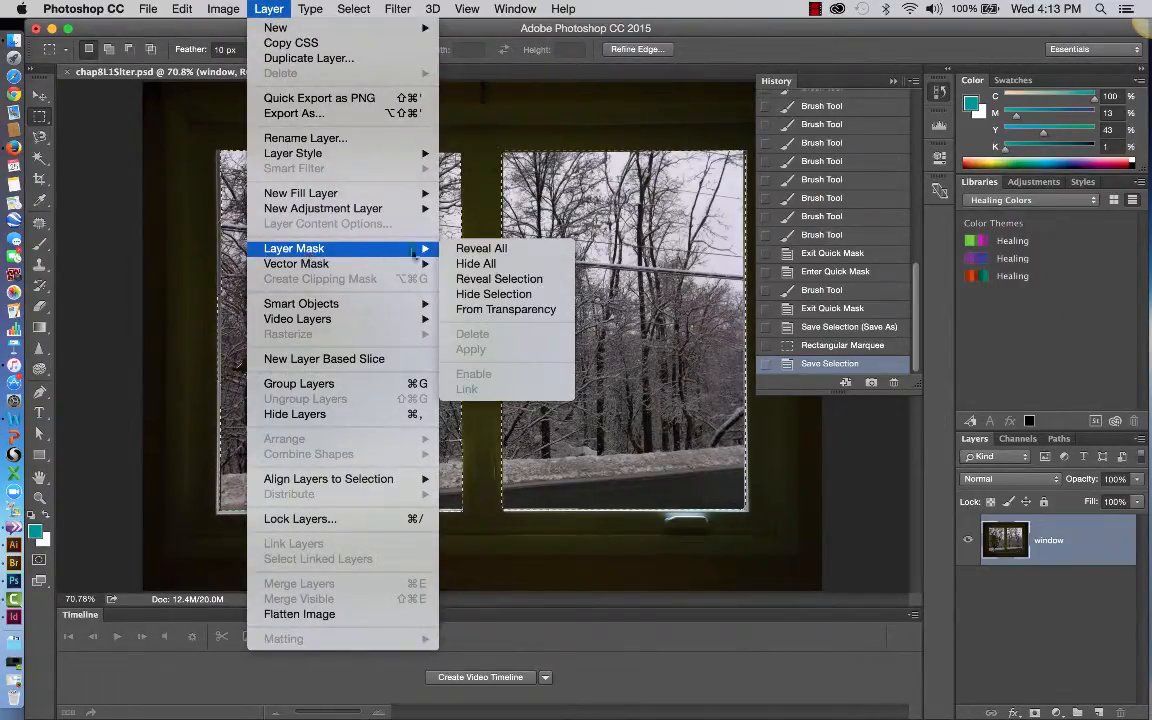
pyautogui.click(484, 294)
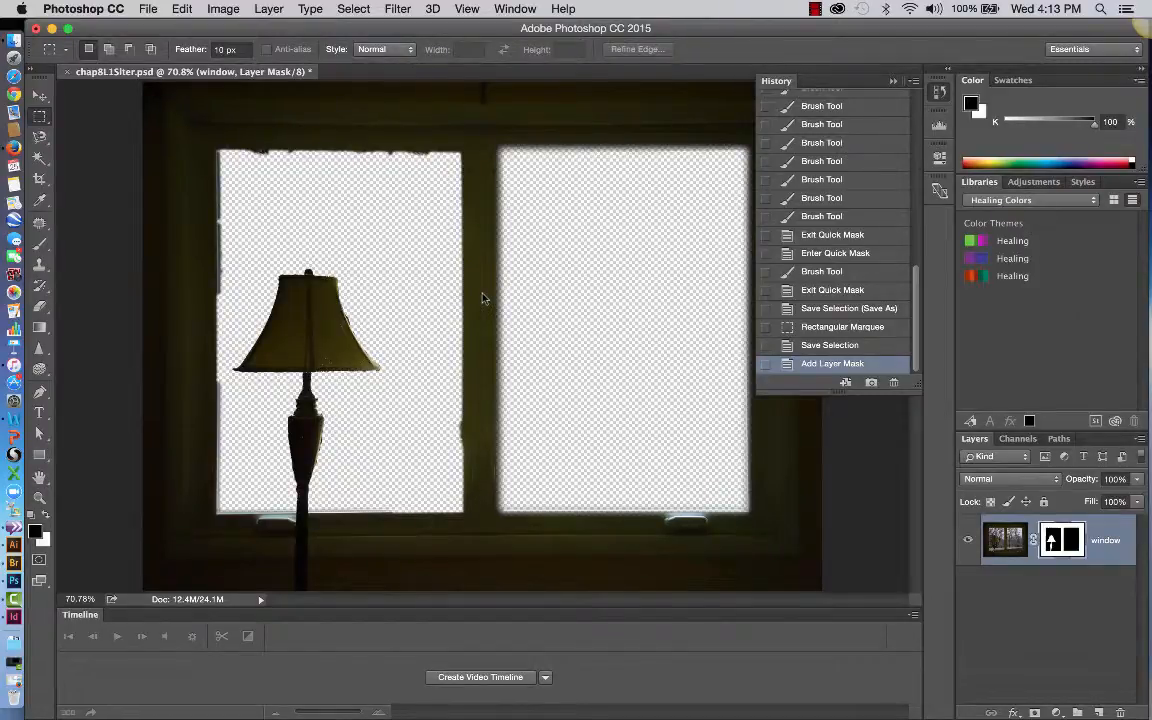
# Open lake.psd from the chap08_lessons folder, and select and copy its whole canvas
pyautogui.click(150, 9)
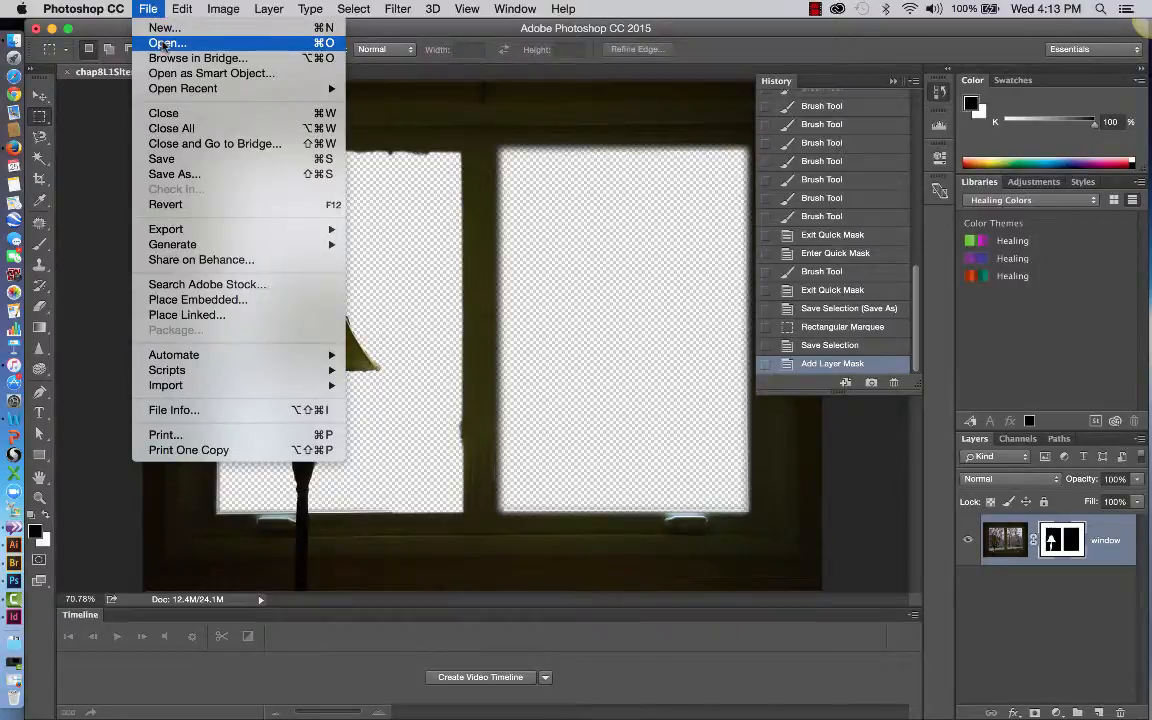
pyautogui.click(165, 43)
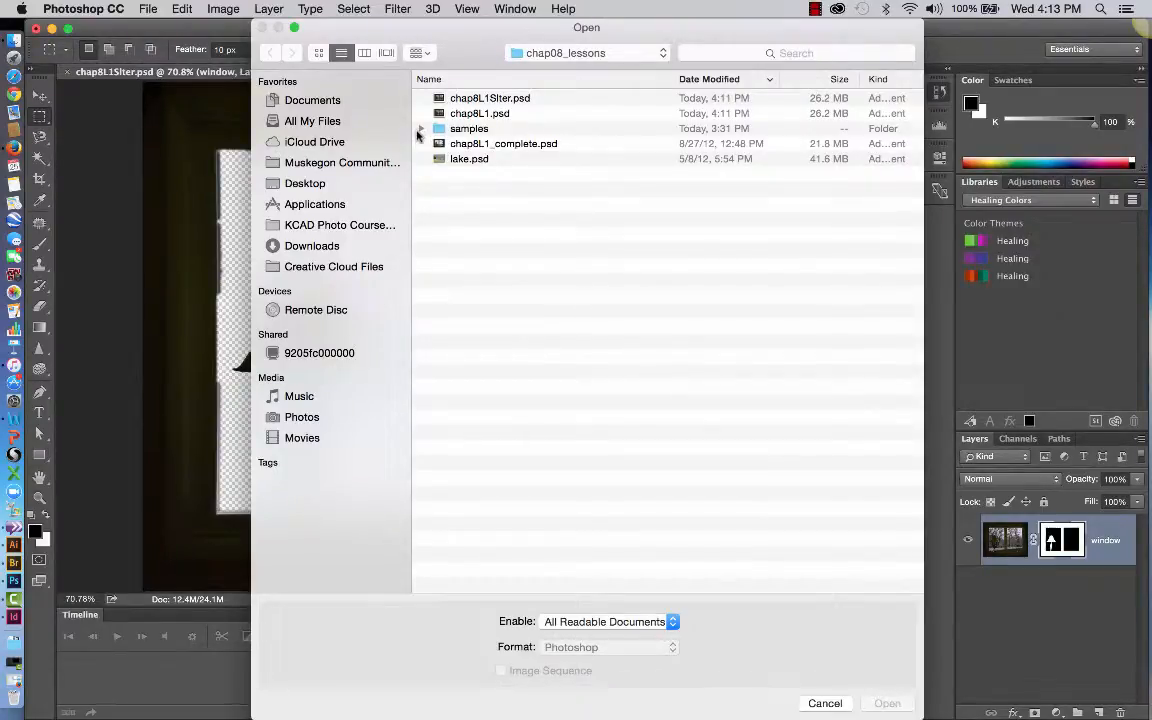
pyautogui.click(472, 159)
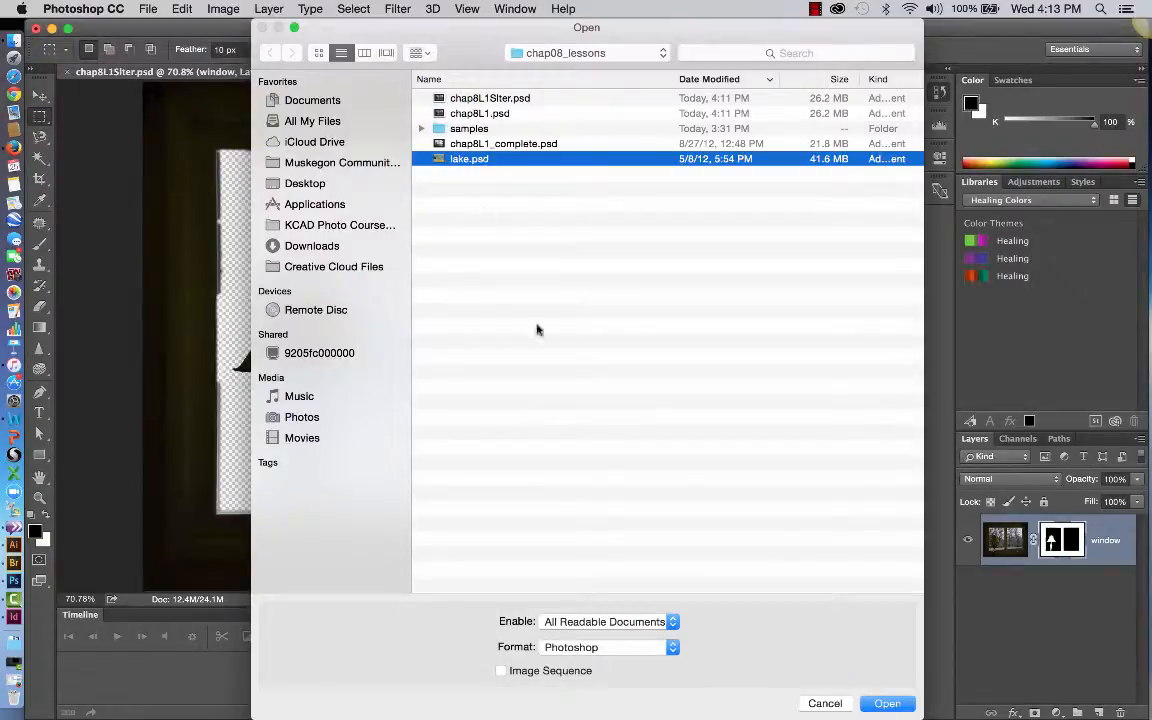
pyautogui.click(892, 707)
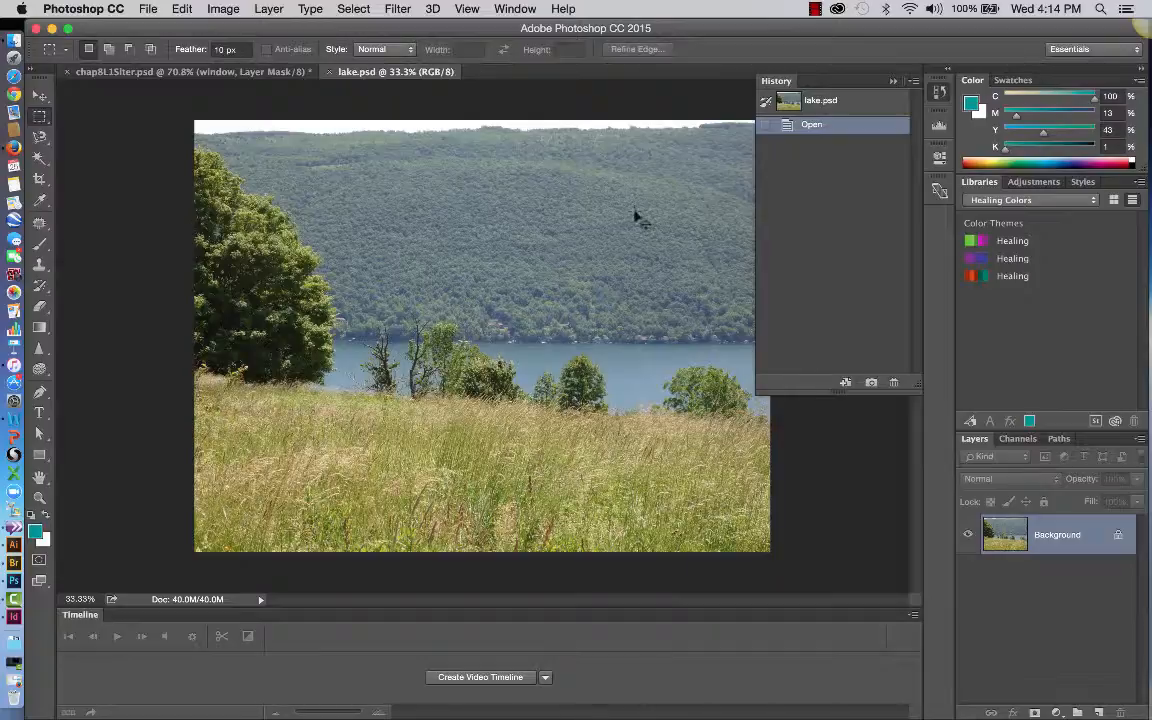
pyautogui.press('super+a')
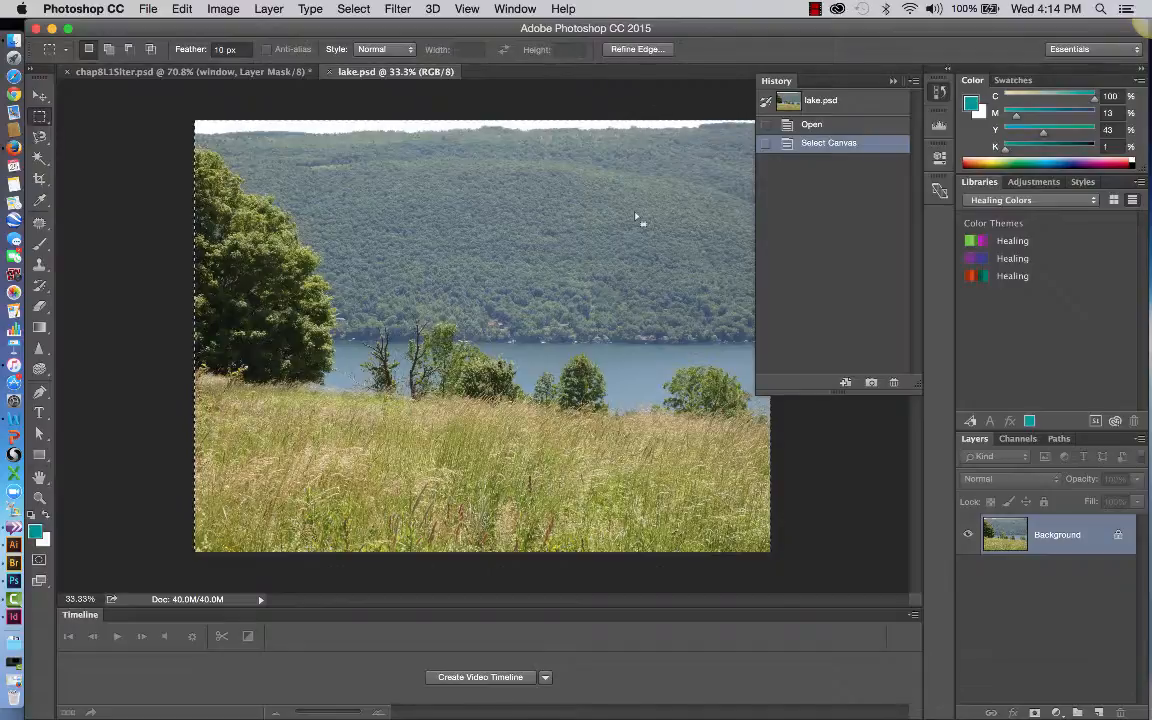
# Paste the lake picture into the window document and place its layer below the window layer
pyautogui.click(127, 72)
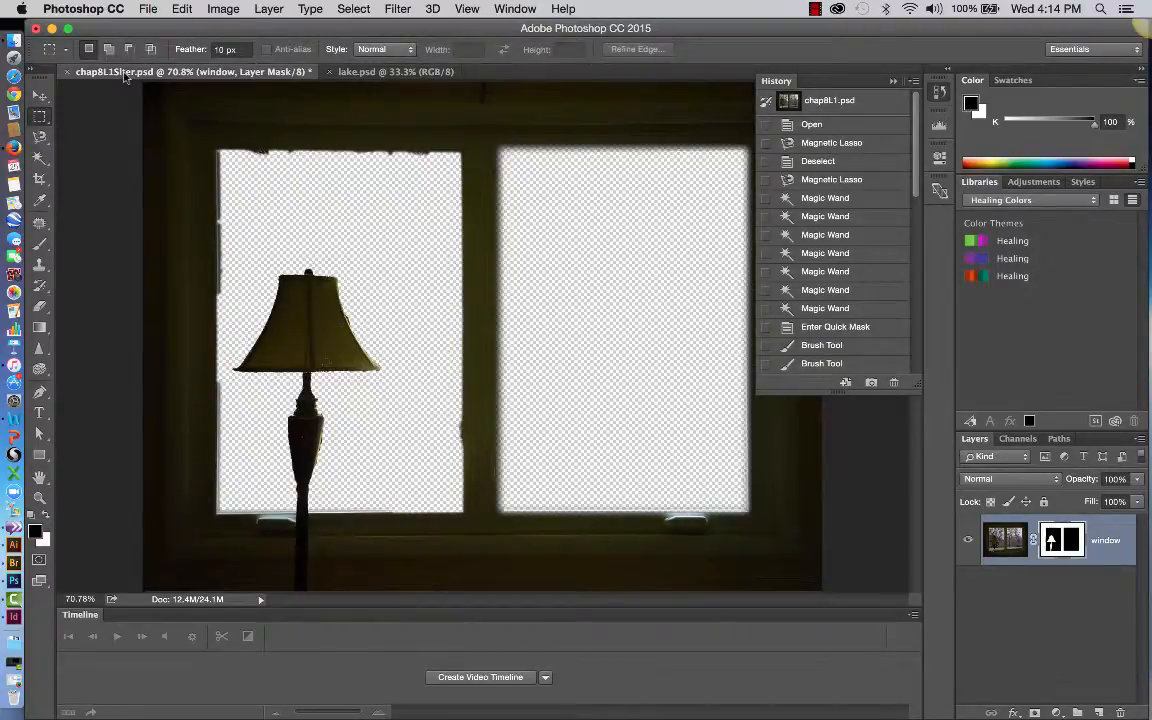
pyautogui.click(181, 9)
pyautogui.click(195, 152)
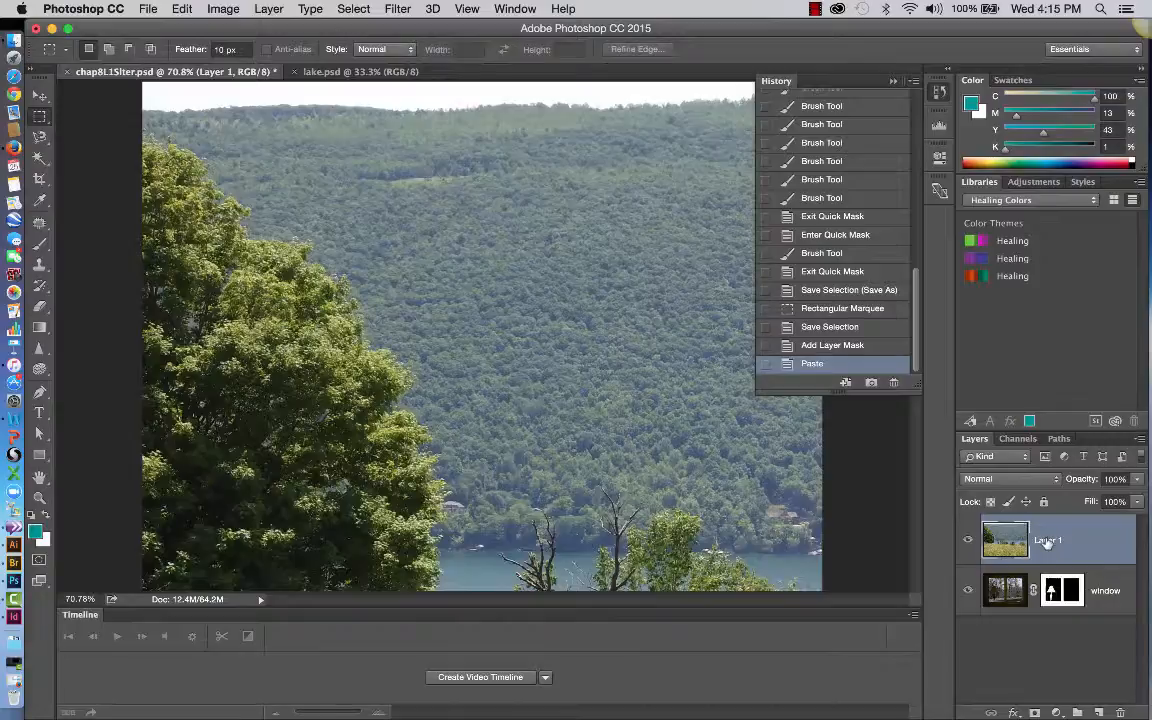
pyautogui.moveTo(1046, 541); pyautogui.dragTo(1035, 626)
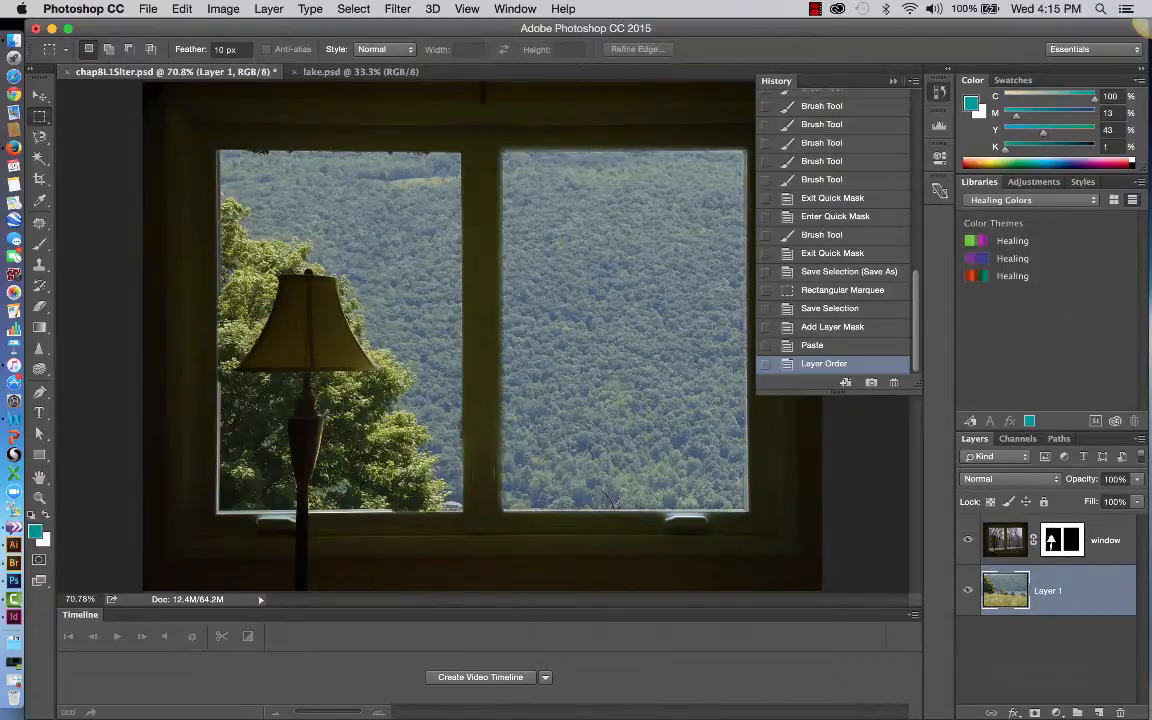
# Move the lake layer behind the window until the water fills roughly the lower third of both panes, with treetops along the sill
pyautogui.click(40, 95)
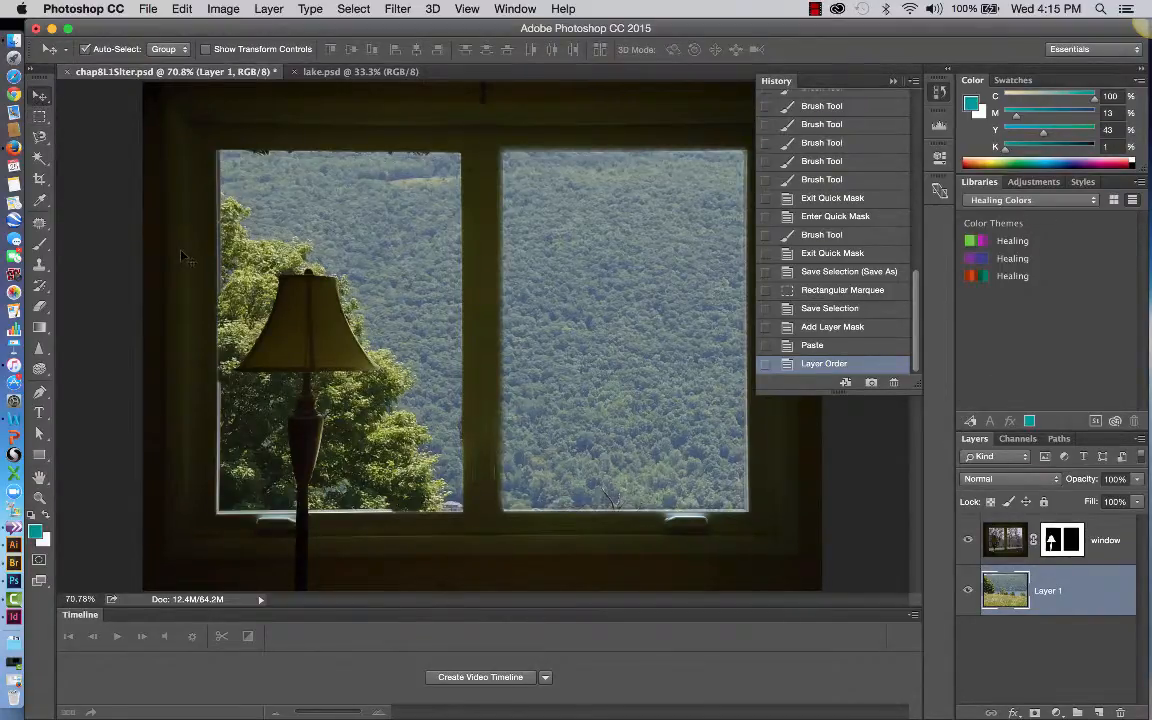
pyautogui.moveTo(525, 320); pyautogui.dragTo(571, 294)
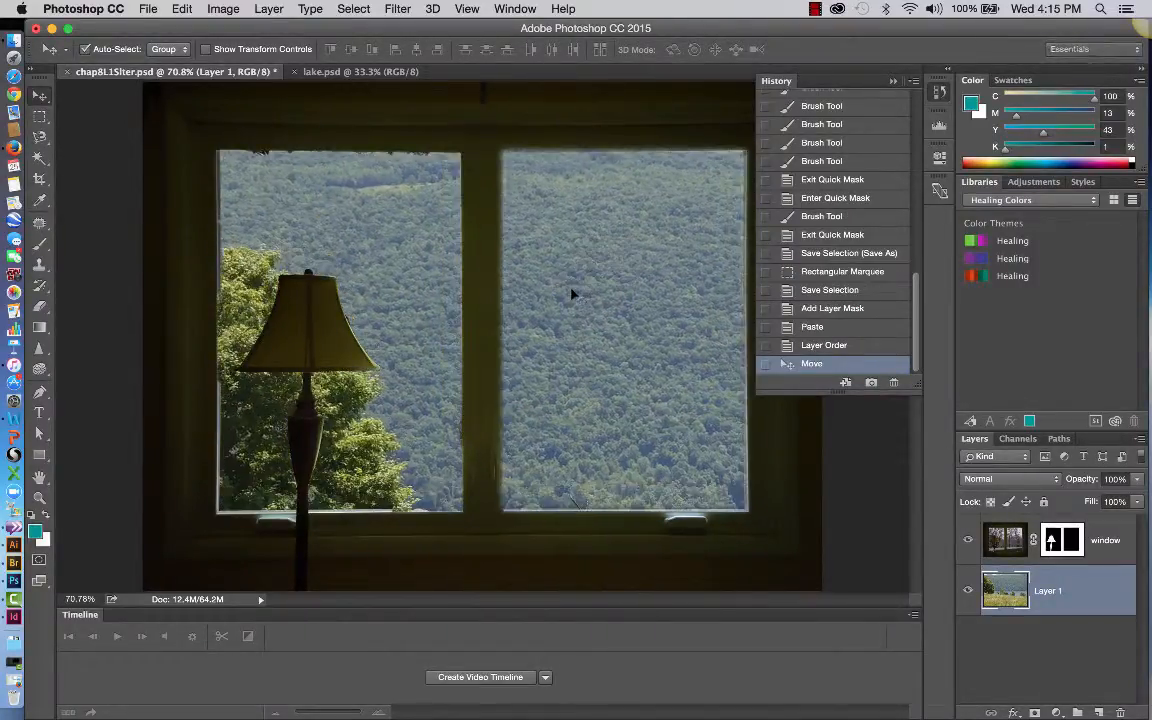
pyautogui.moveTo(620, 391); pyautogui.dragTo(576, 298)
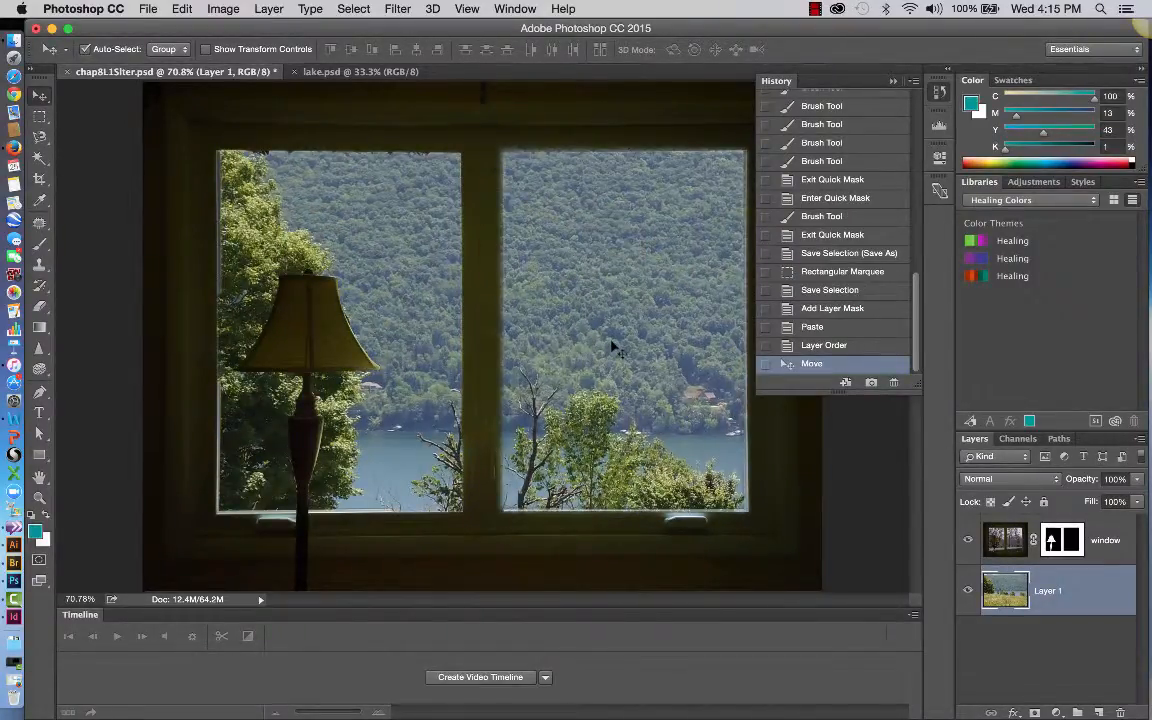
pyautogui.moveTo(615, 348); pyautogui.dragTo(524, 280)
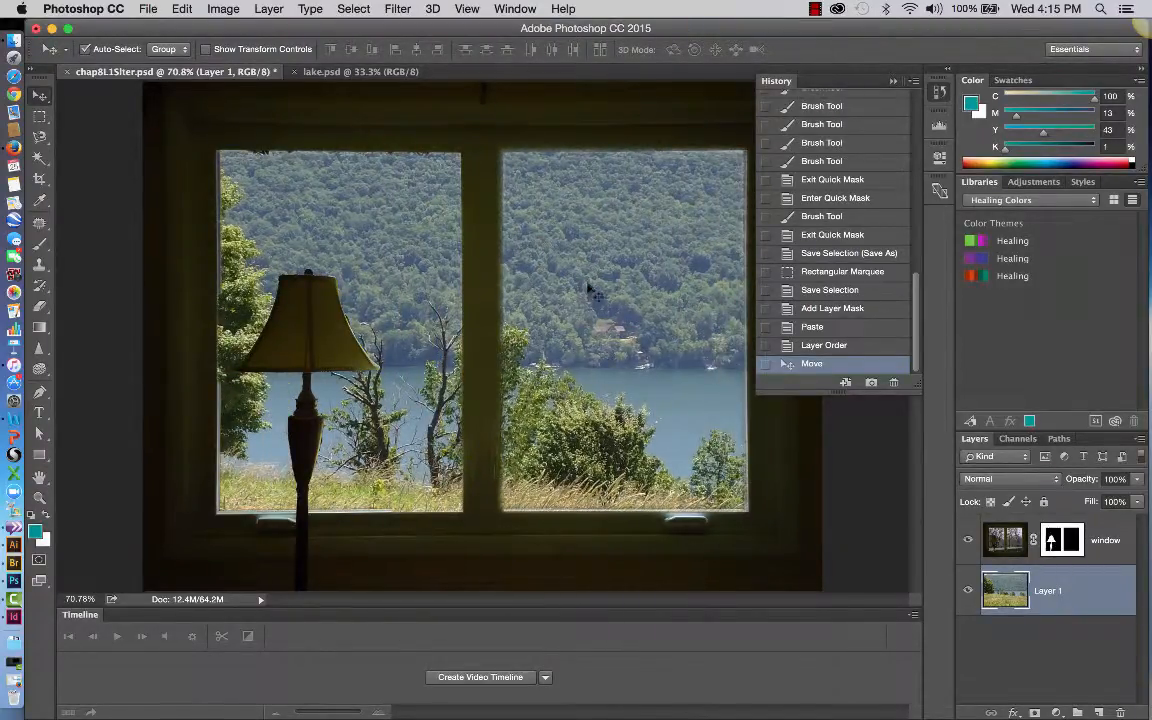
pyautogui.moveTo(599, 330); pyautogui.dragTo(535, 281)
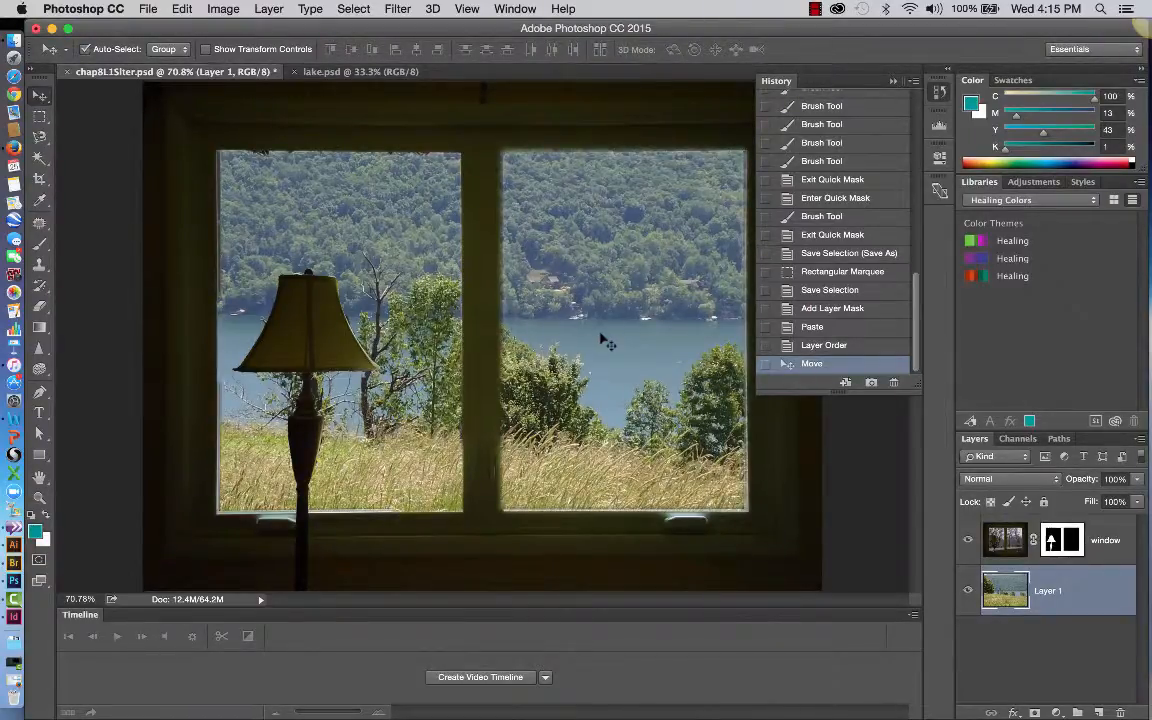
pyautogui.moveTo(668, 362); pyautogui.dragTo(679, 423)
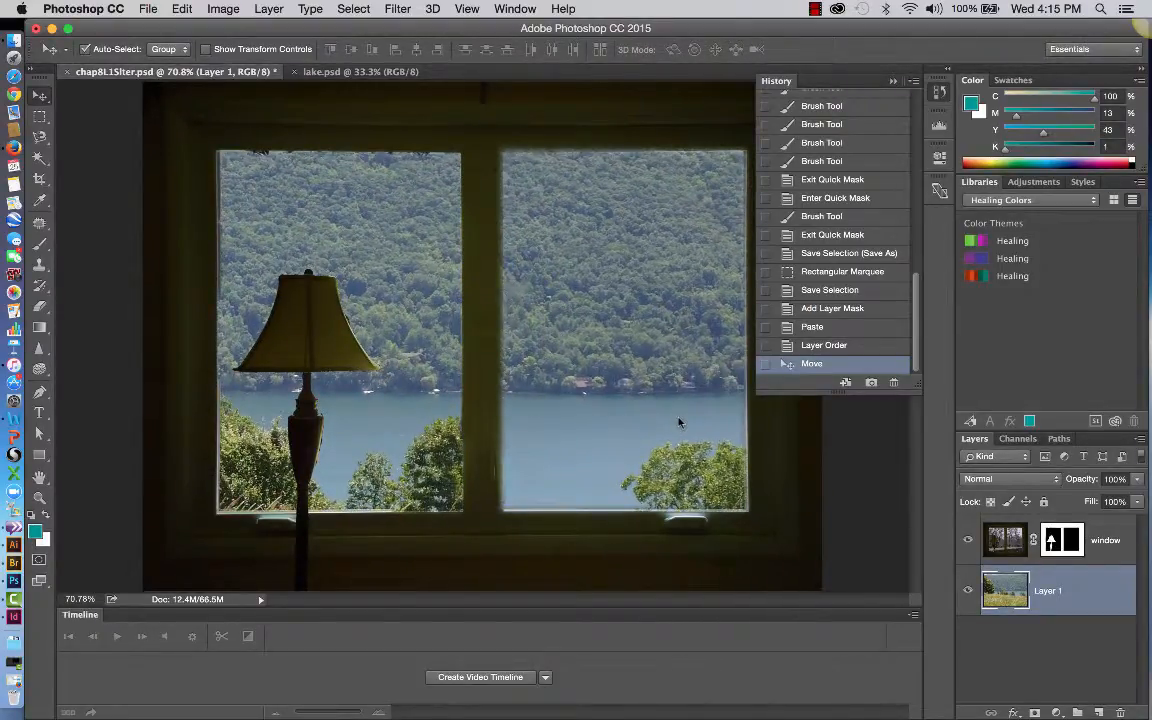